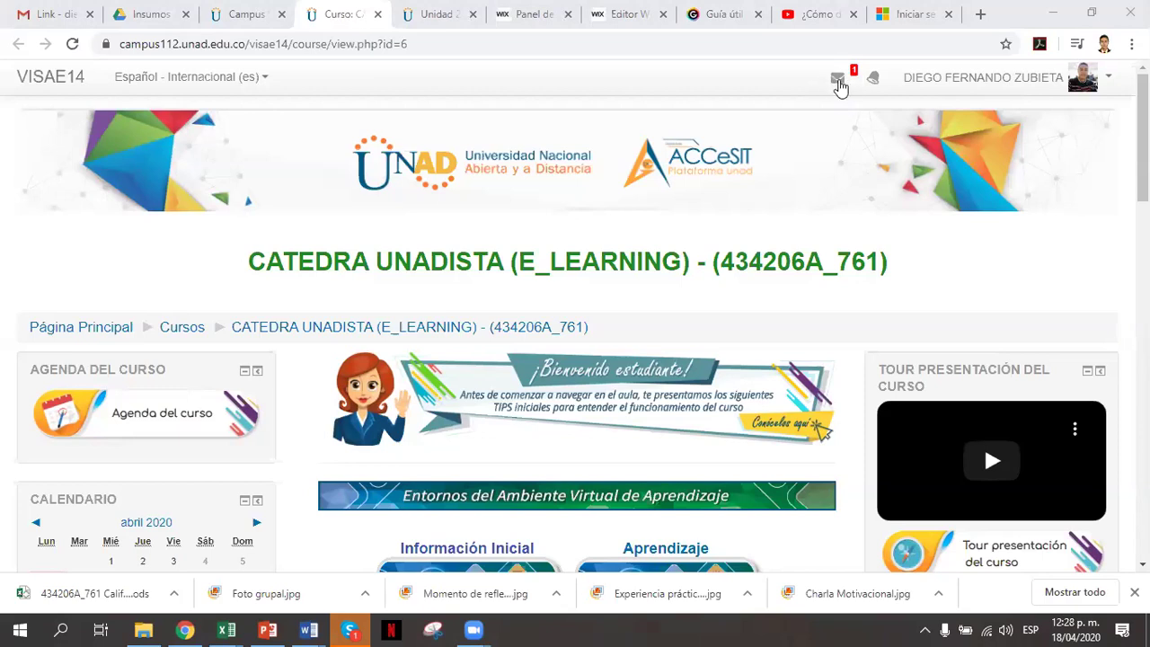
- Start composing a new message in the campus internal mail
{"action": "left_click", "coordinate": [837, 81]}
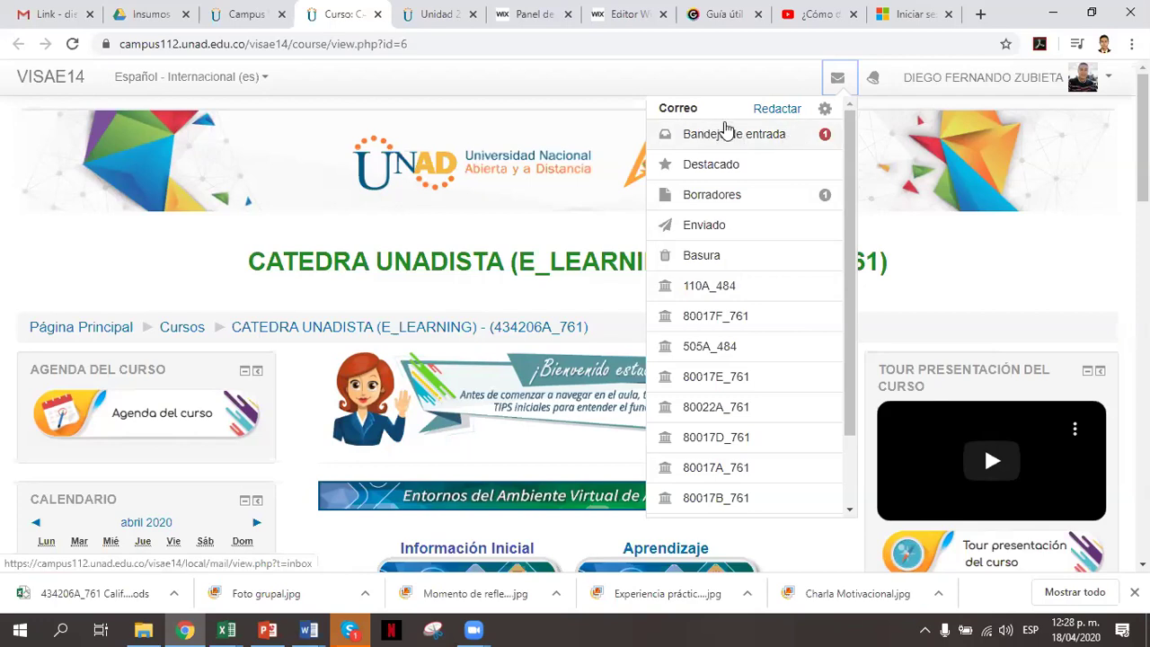
{"action": "left_click", "coordinate": [777, 110]}
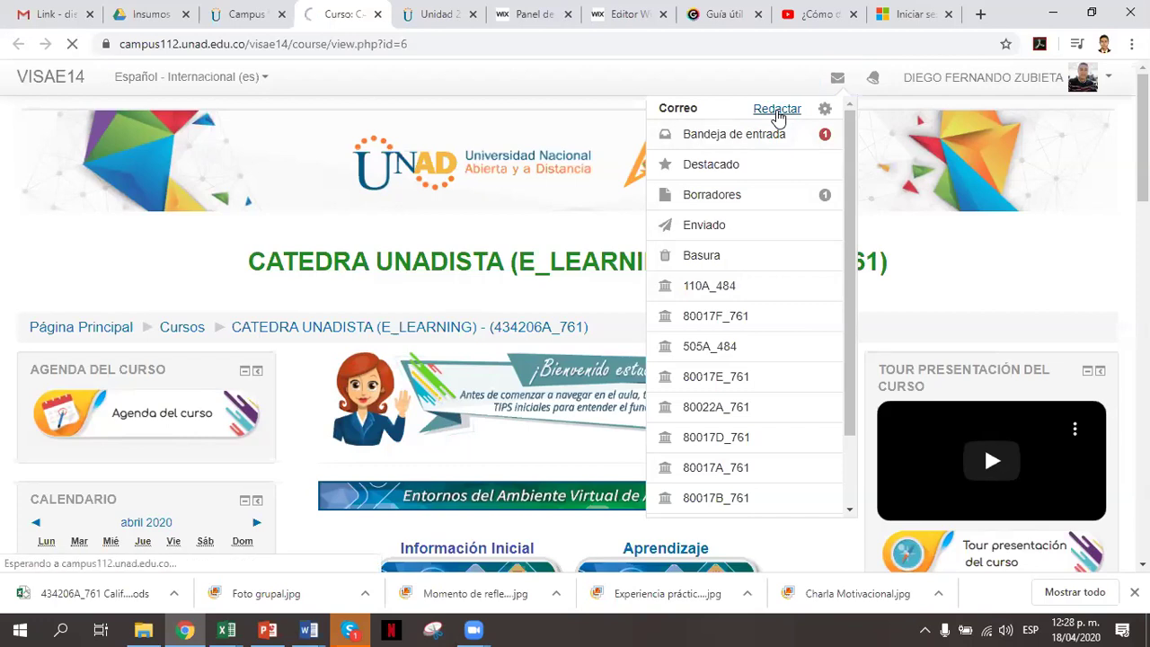
- Examine the compose form's course, recipients, subject, message and attachments sections
{"action": "scroll", "coordinate": [683, 160], "scroll_direction": "down", "scroll_amount": 2}
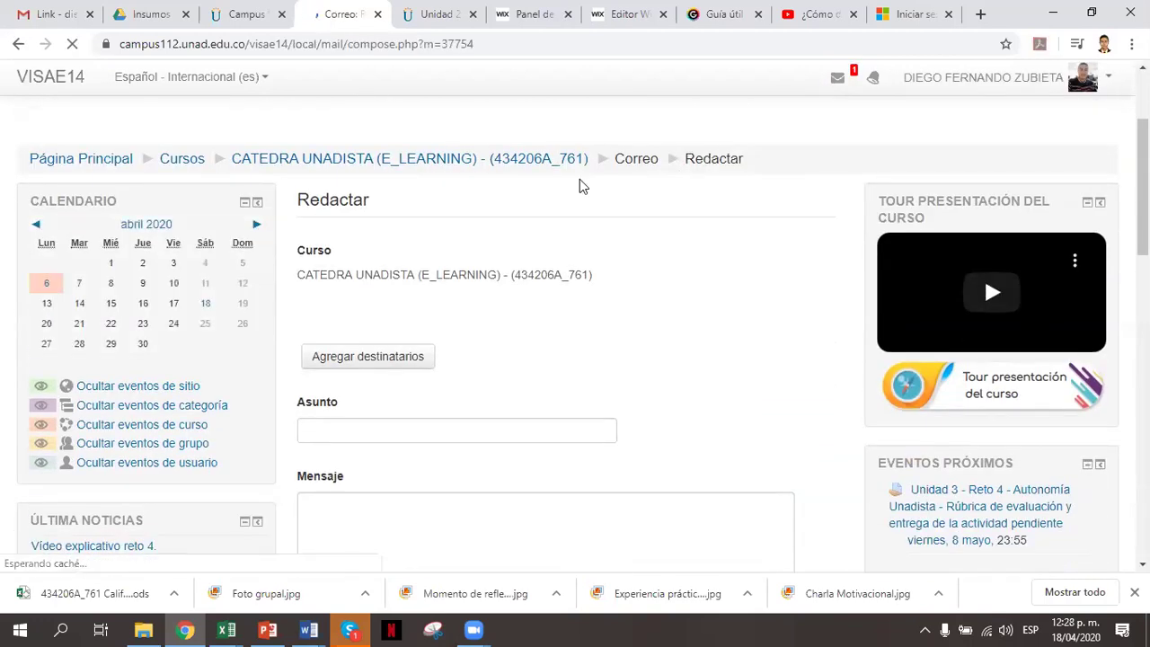
{"action": "scroll", "coordinate": [363, 260], "scroll_direction": "down", "scroll_amount": 1}
{"action": "scroll", "coordinate": [333, 223], "scroll_direction": "down", "scroll_amount": 1}
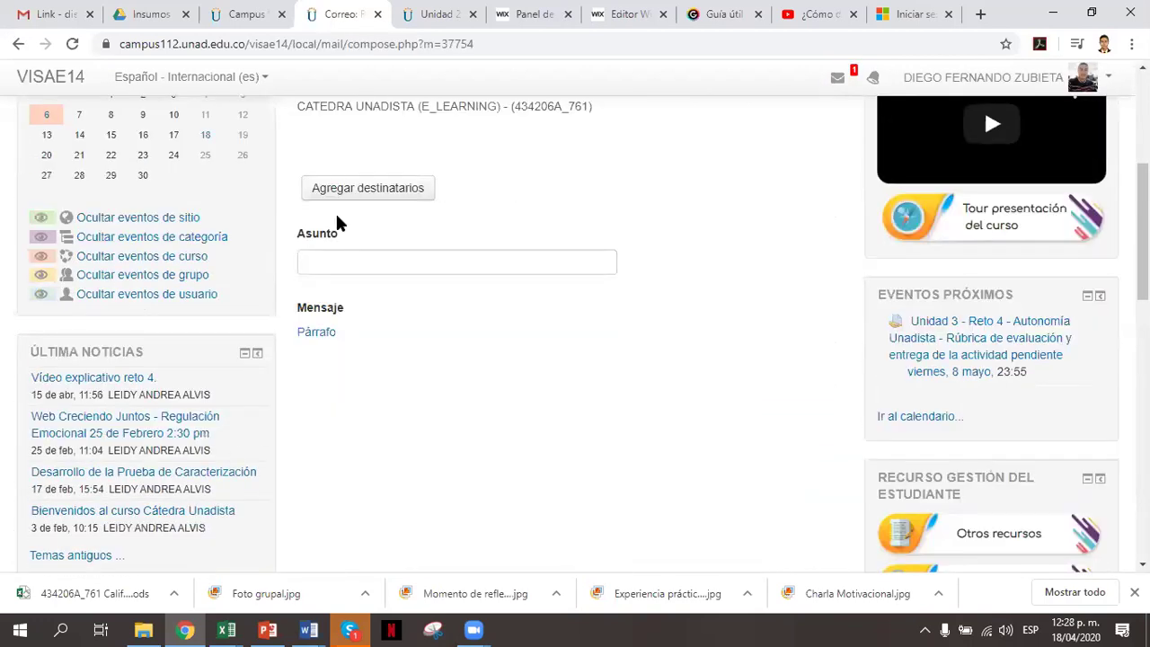
{"action": "scroll", "coordinate": [326, 190], "scroll_direction": "up", "scroll_amount": 1}
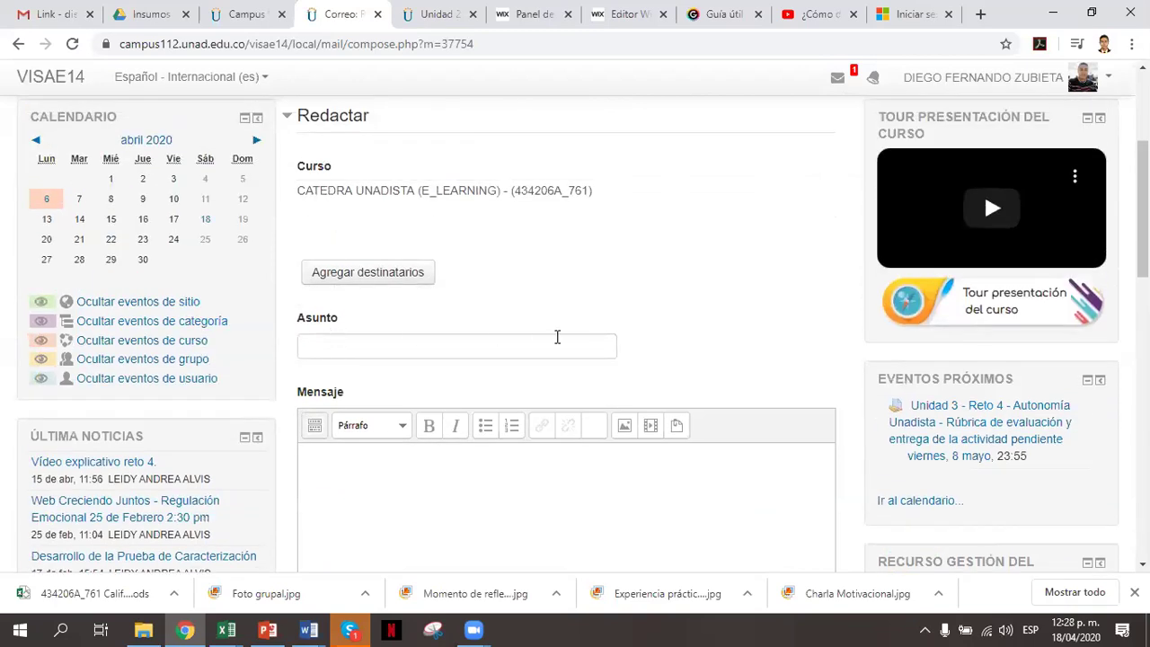
{"action": "scroll", "coordinate": [557, 337], "scroll_direction": "down", "scroll_amount": 1}
{"action": "scroll", "coordinate": [557, 337], "scroll_direction": "down", "scroll_amount": 1}
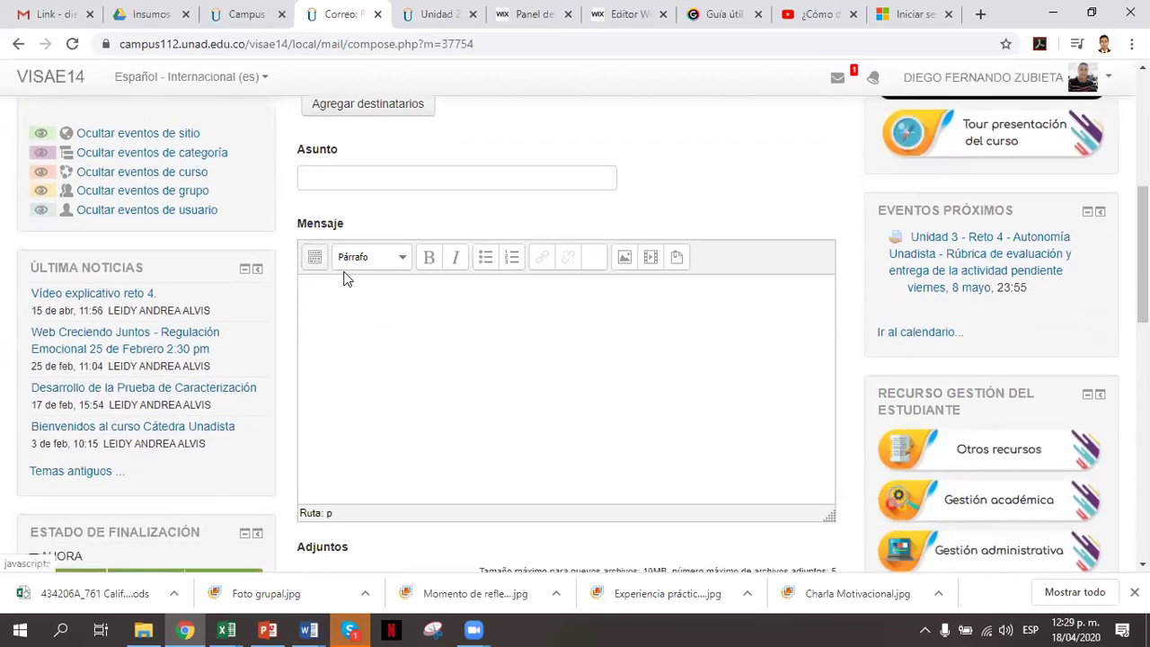
{"action": "scroll", "coordinate": [729, 423], "scroll_direction": "down", "scroll_amount": 3}
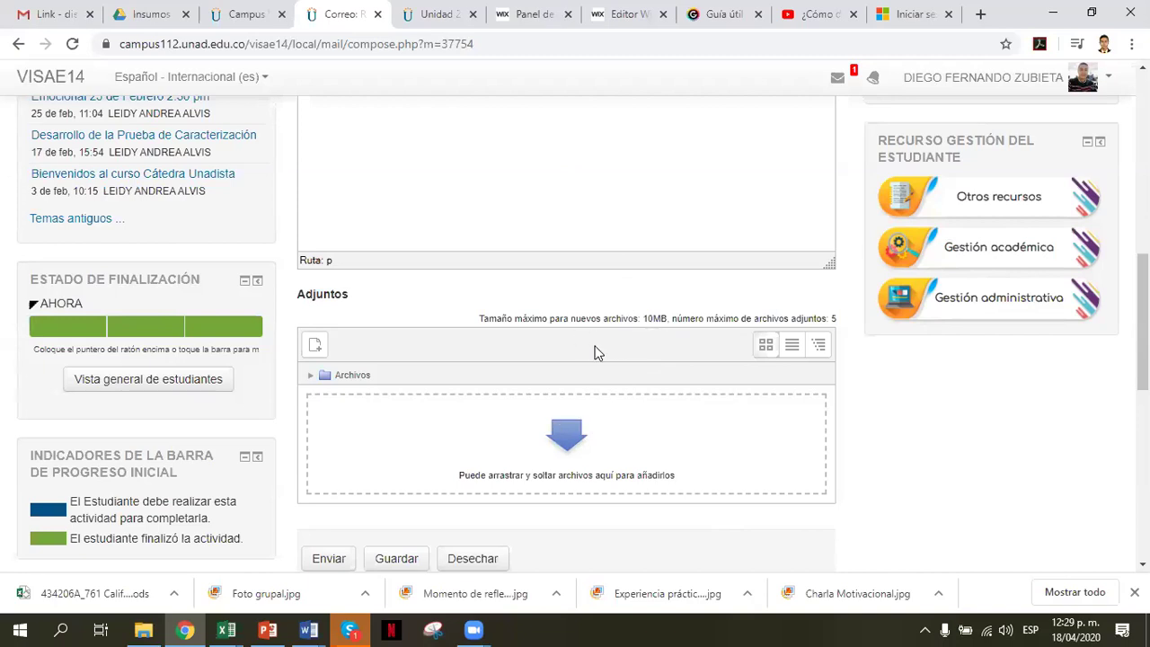
{"action": "scroll", "coordinate": [575, 346], "scroll_direction": "up", "scroll_amount": 3}
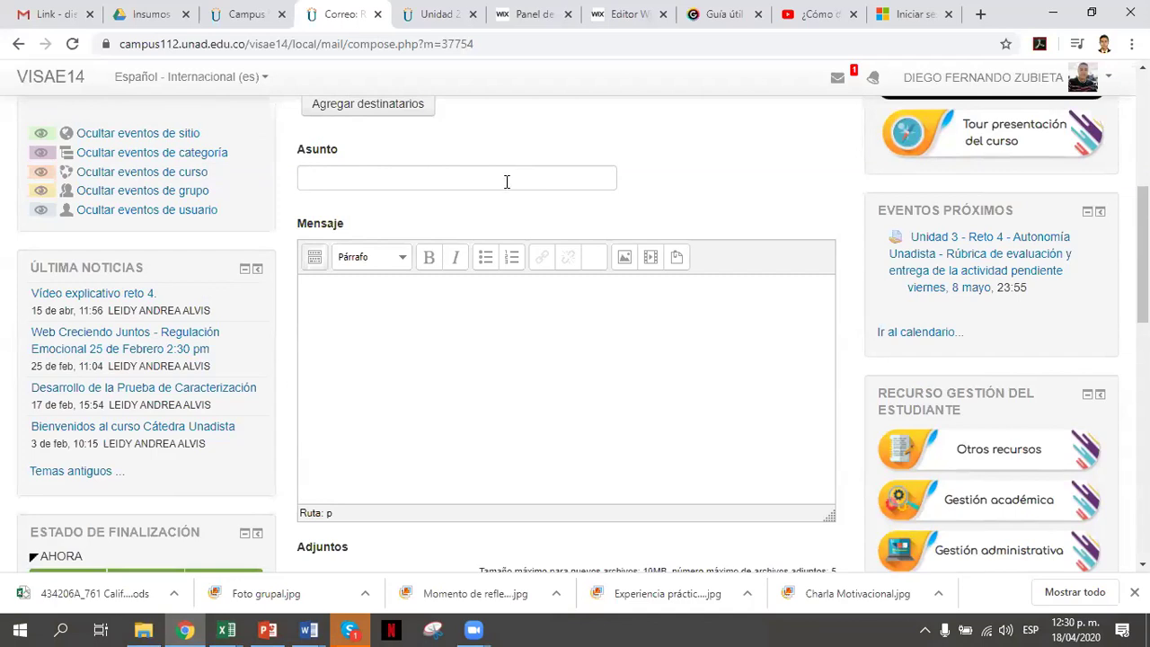
- Write "BUENOS DÍAS" in the message body
{"action": "left_click", "coordinate": [333, 289]}
{"action": "type", "text": "BUENOS DÍAS"}
- Replace the whole message text with "Cordial salud" and insert blank lines above it
{"action": "left_click_drag", "start_coordinate": [400, 297], "coordinate": [250, 302]}
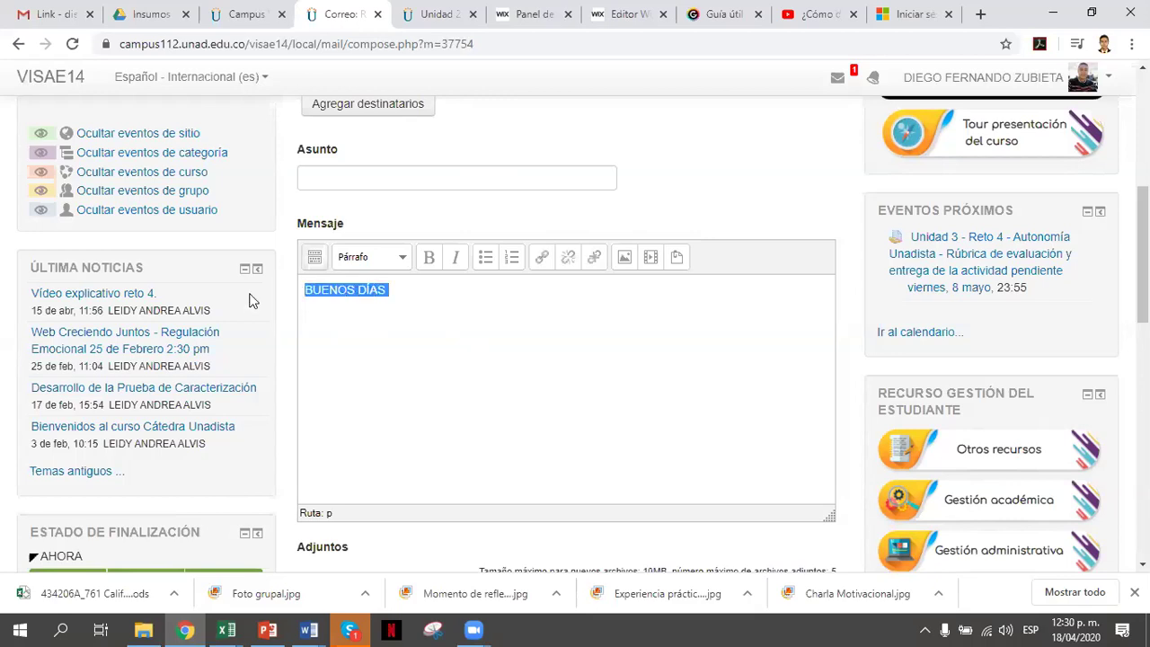
{"action": "type", "text": "Cordi"}
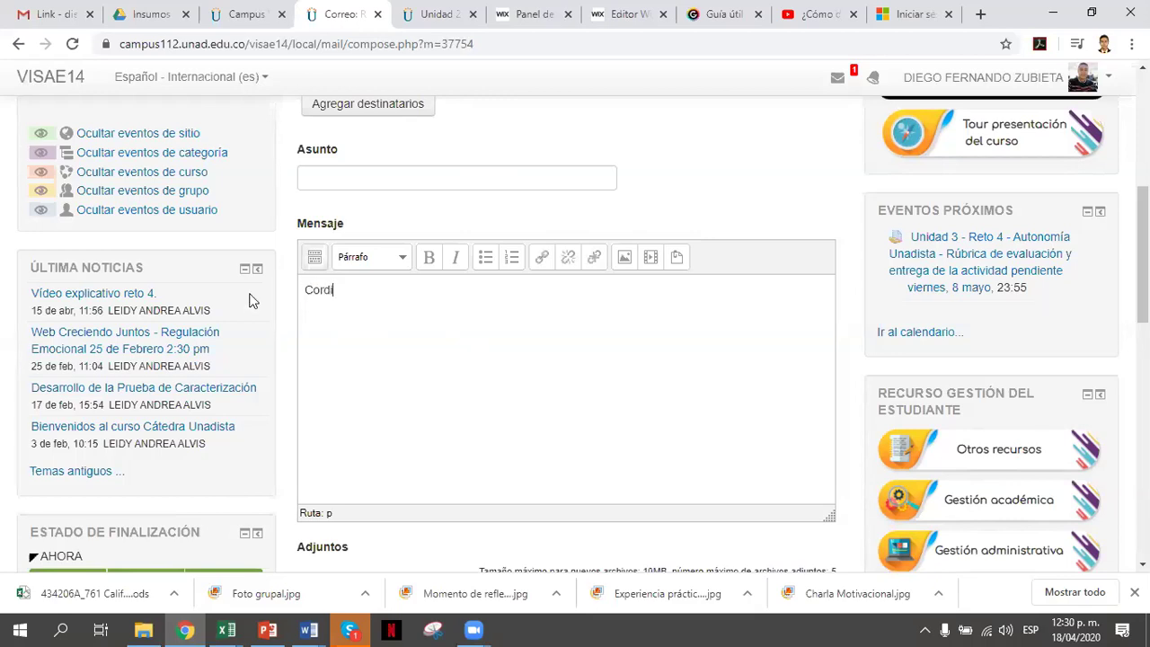
{"action": "type", "text": "al salud"}
{"action": "key", "text": "BackSpace"}
{"action": "key", "text": "Home"}
{"action": "key", "text": "Return"}
{"action": "key", "text": "Return"}
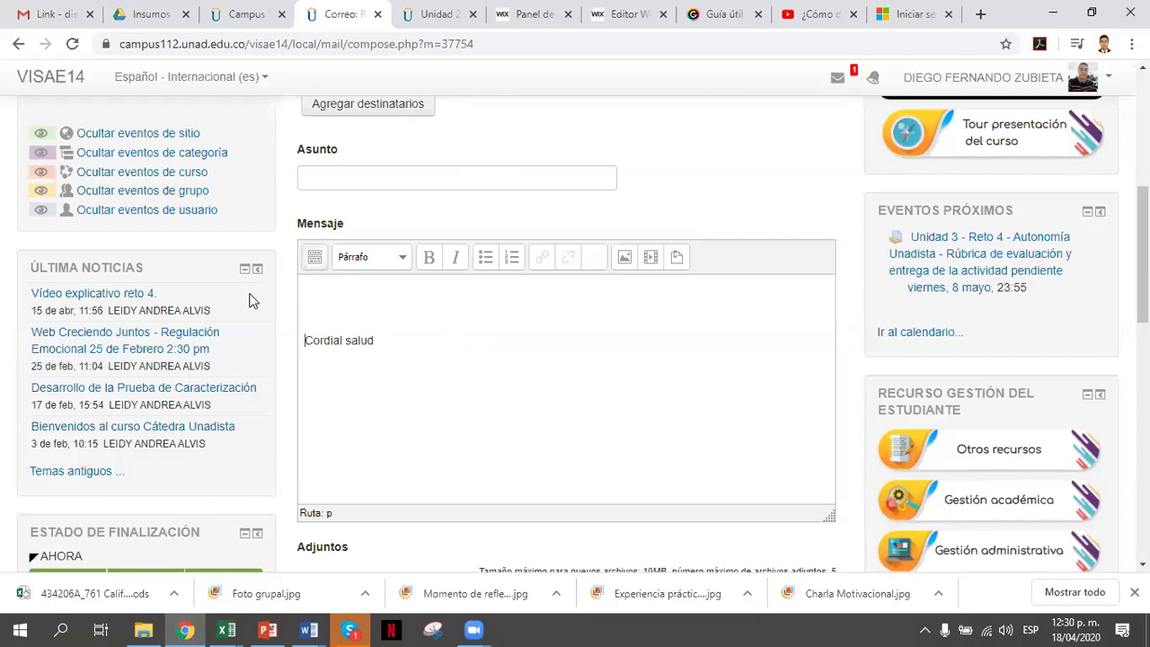
- Write a salutation with "Estimada" and the tutor's first name on the first line of the message
{"action": "left_click", "coordinate": [317, 281]}
{"action": "type", "text": "Estimada Ana Mari"}
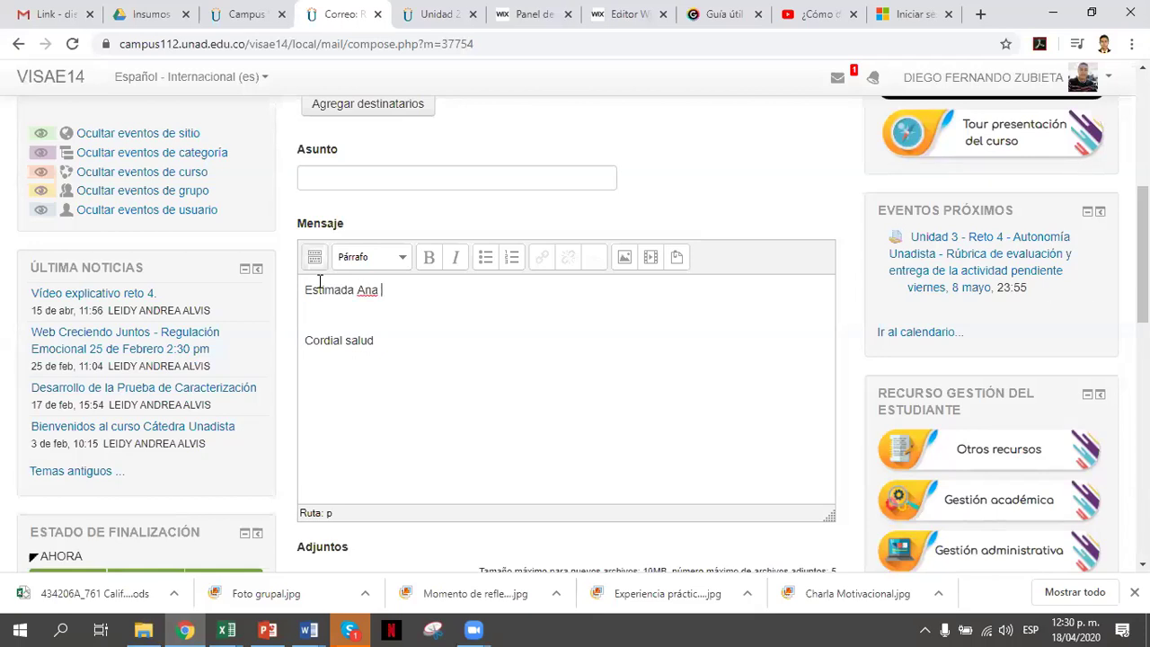
{"action": "type", "text": "a  Cordial salud"}
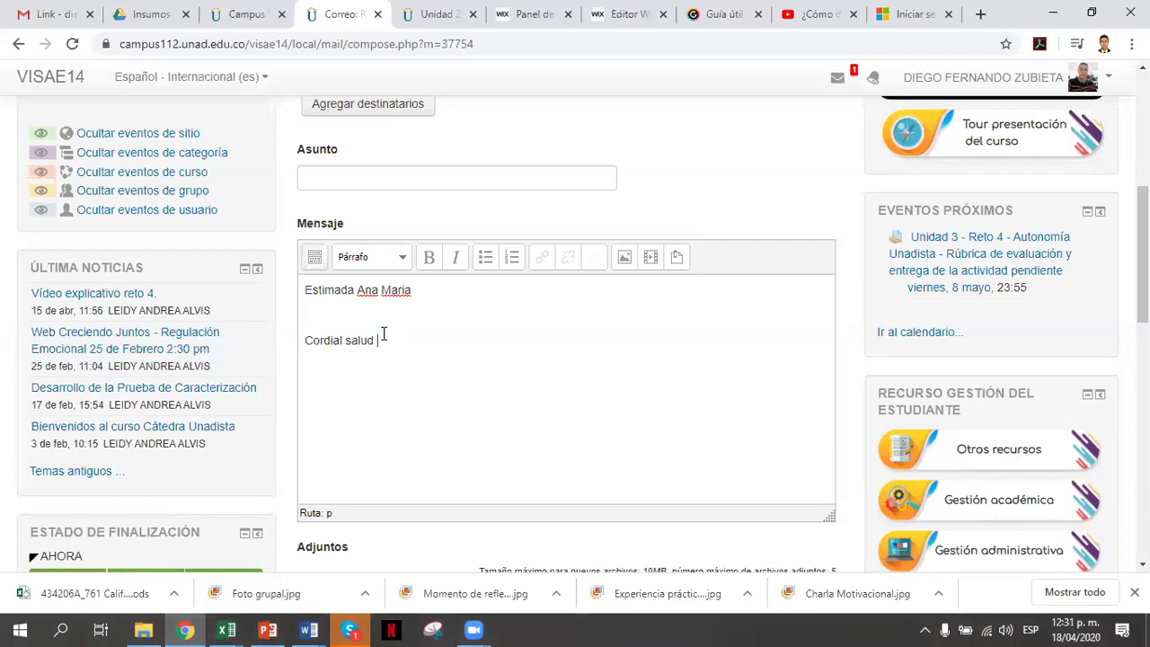
- Extend the greeting line so that it reads "Cordial salud0"
{"action": "type", "text": "0"}
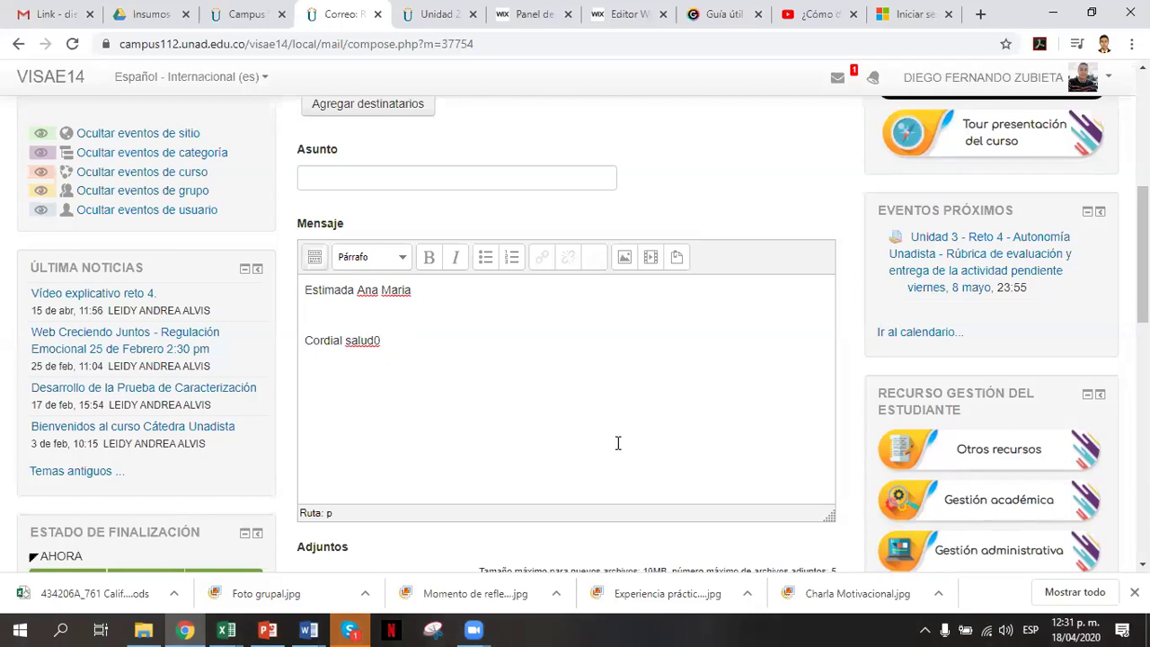
{"action": "scroll", "coordinate": [413, 445], "scroll_direction": "down", "scroll_amount": 2}
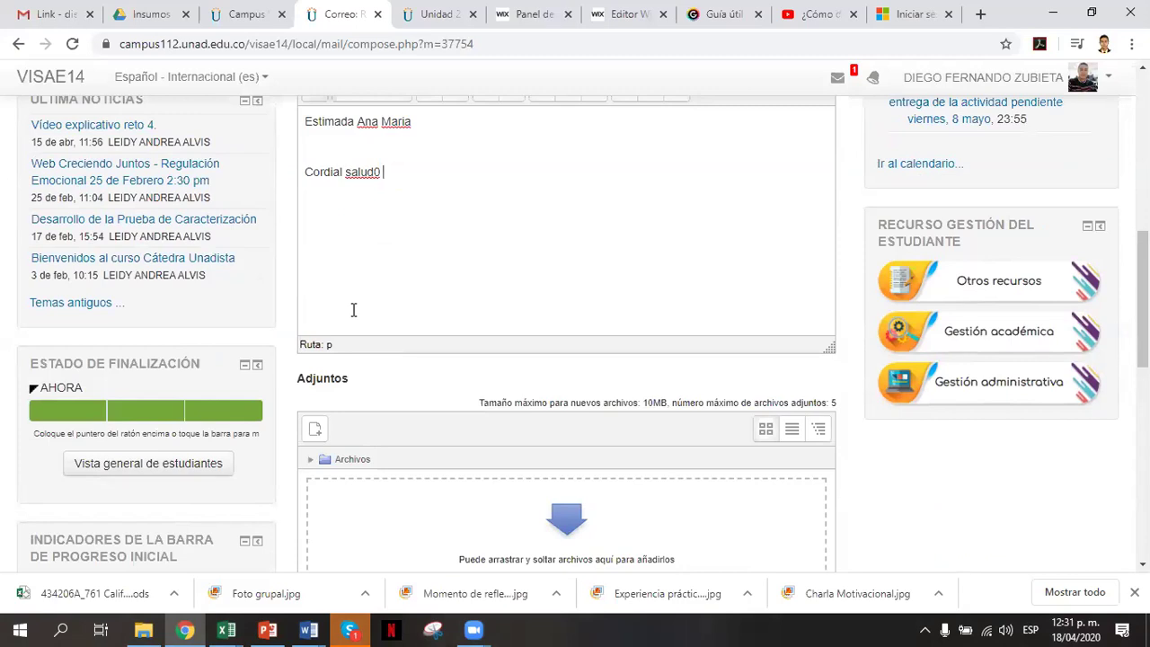
{"action": "scroll", "coordinate": [369, 281], "scroll_direction": "up", "scroll_amount": 1}
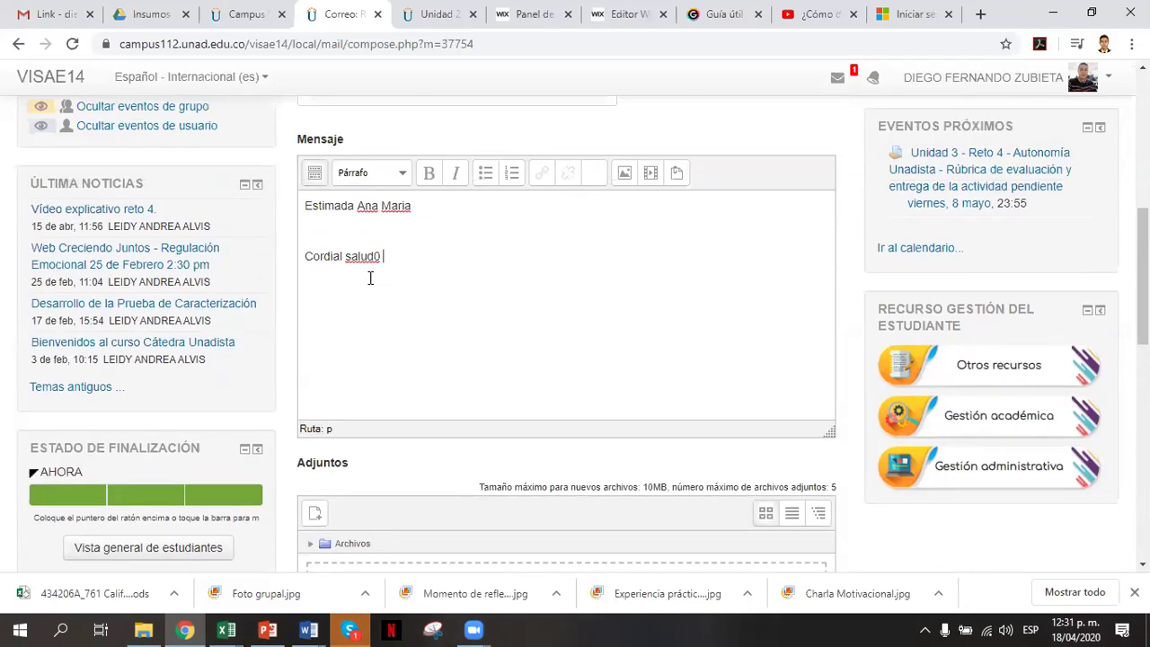
{"action": "scroll", "coordinate": [369, 280], "scroll_direction": "up", "scroll_amount": 1}
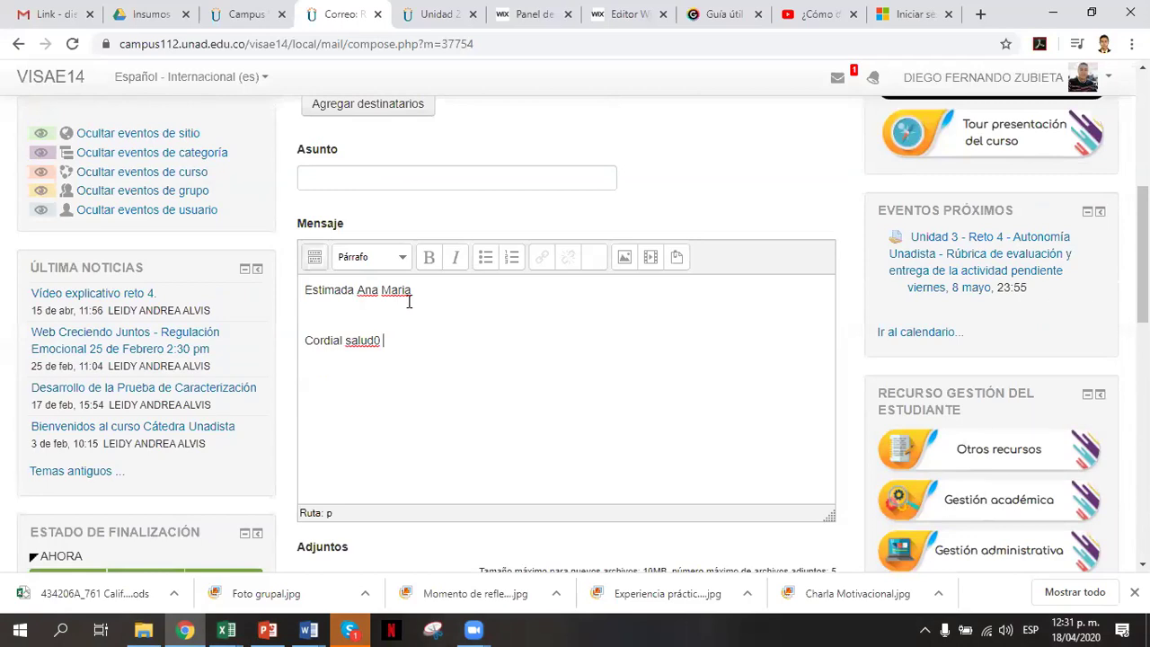
{"action": "right_click", "coordinate": [364, 344]}
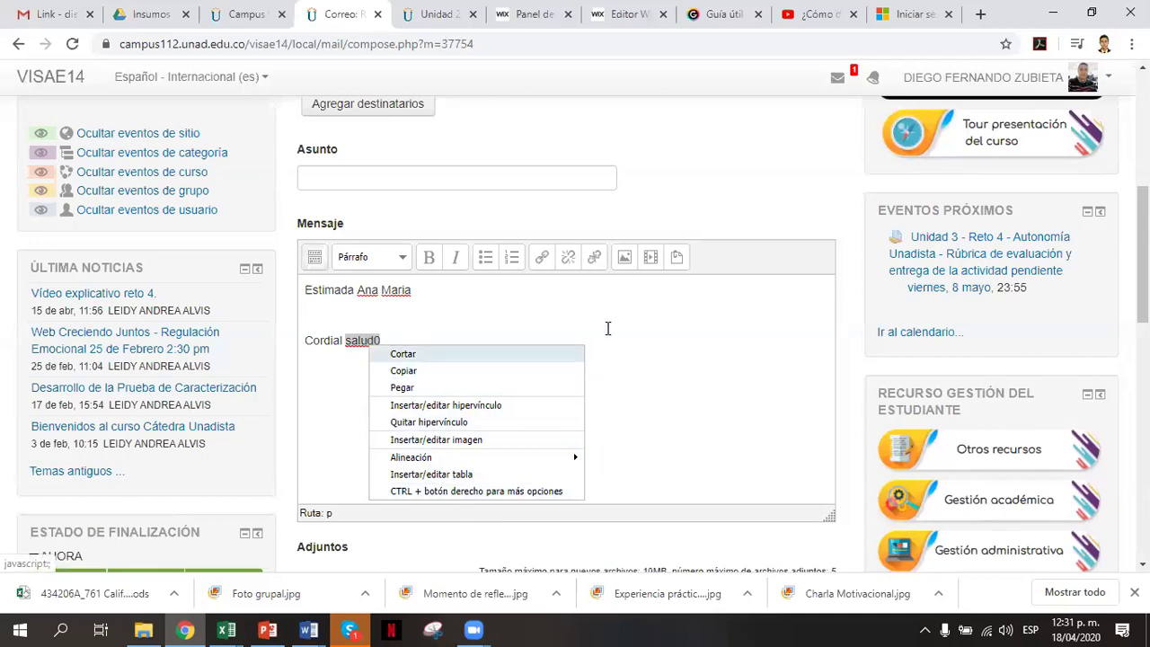
{"action": "key", "text": "Escape"}
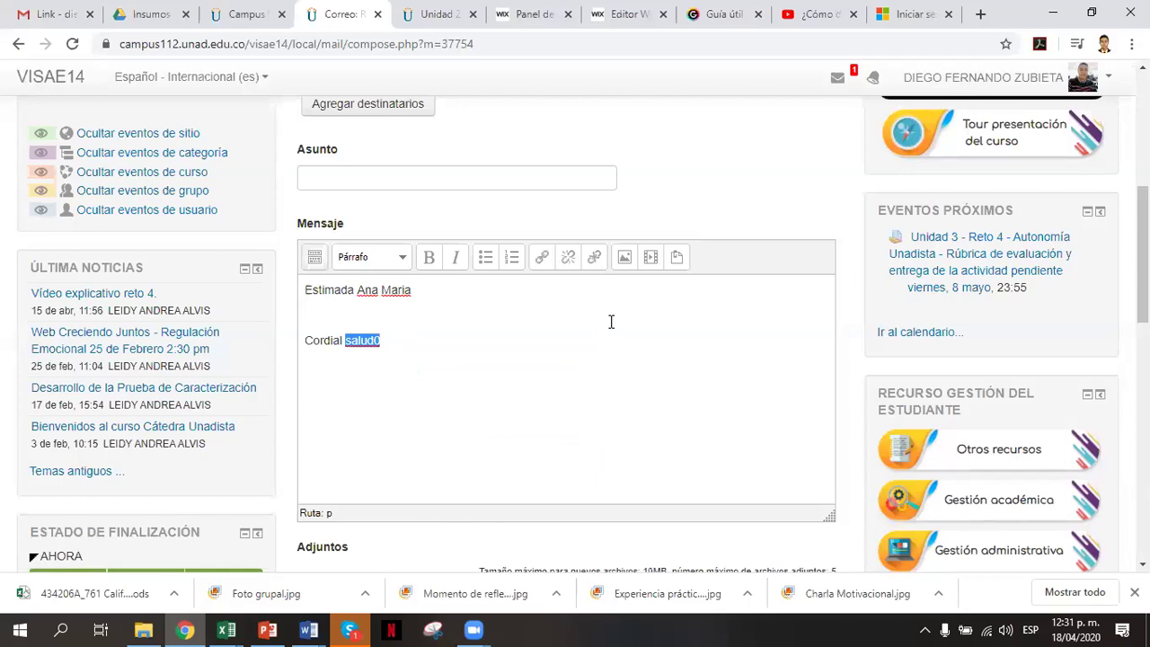
{"action": "left_click", "coordinate": [415, 357]}
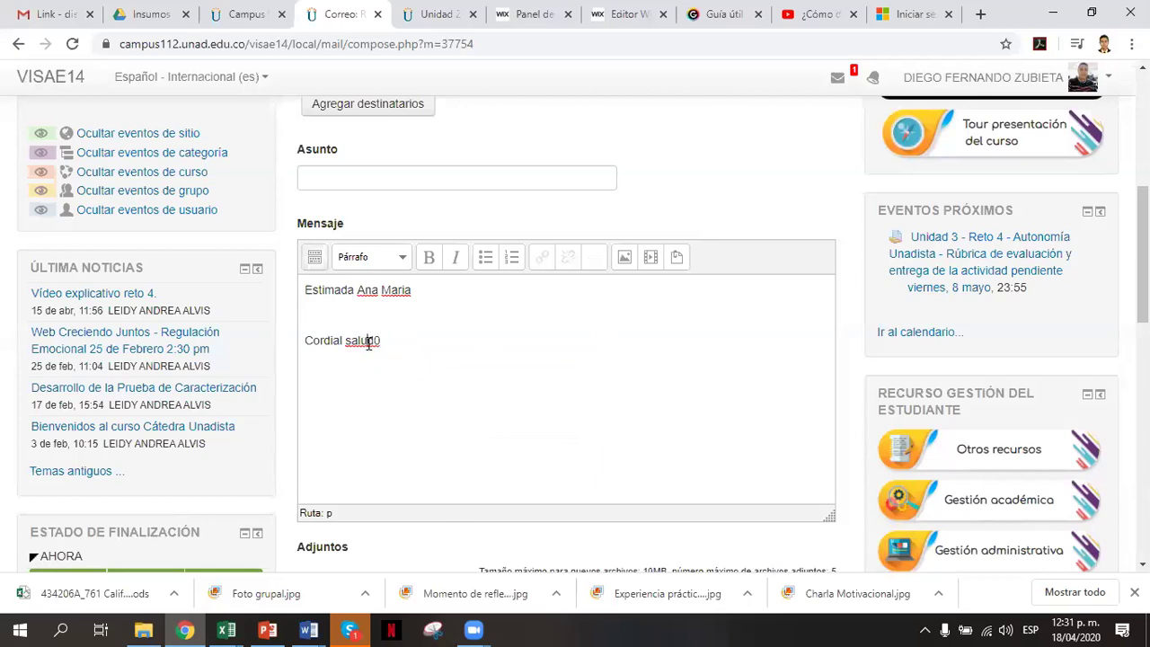
- Replace the misspelled "salud0" with the spelling suggestion "saluda" and correct its last letter to read "saludo"
{"action": "key", "text": "Left"}
{"action": "right_click", "coordinate": [365, 340]}
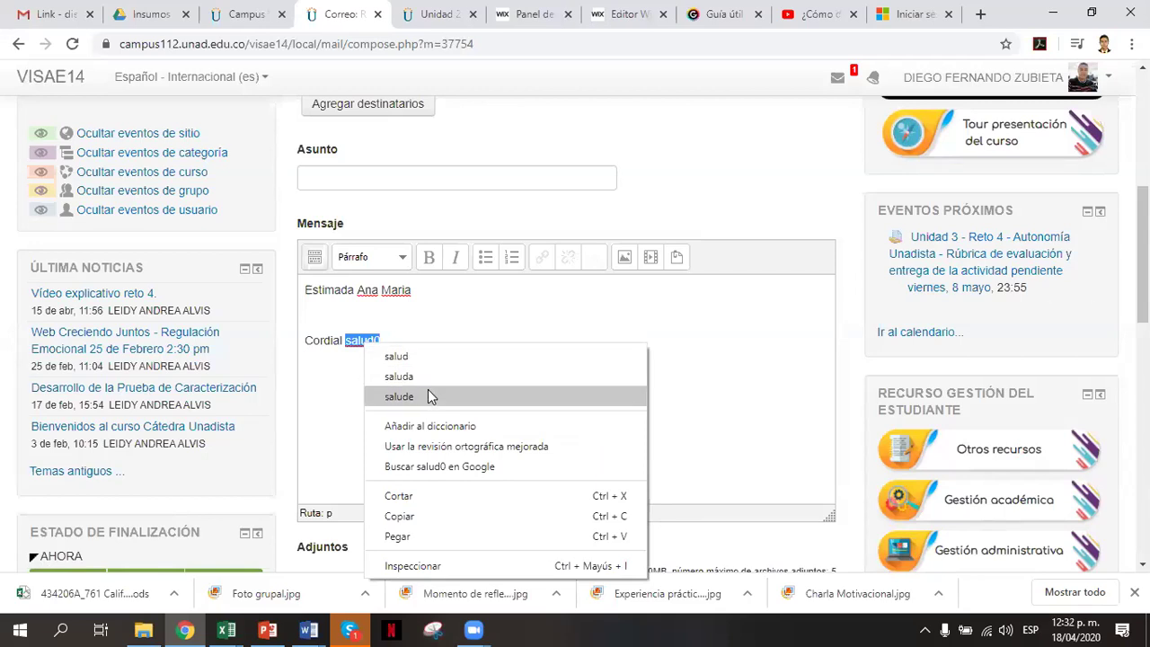
{"action": "left_click", "coordinate": [429, 376]}
{"action": "left_click", "coordinate": [388, 340]}
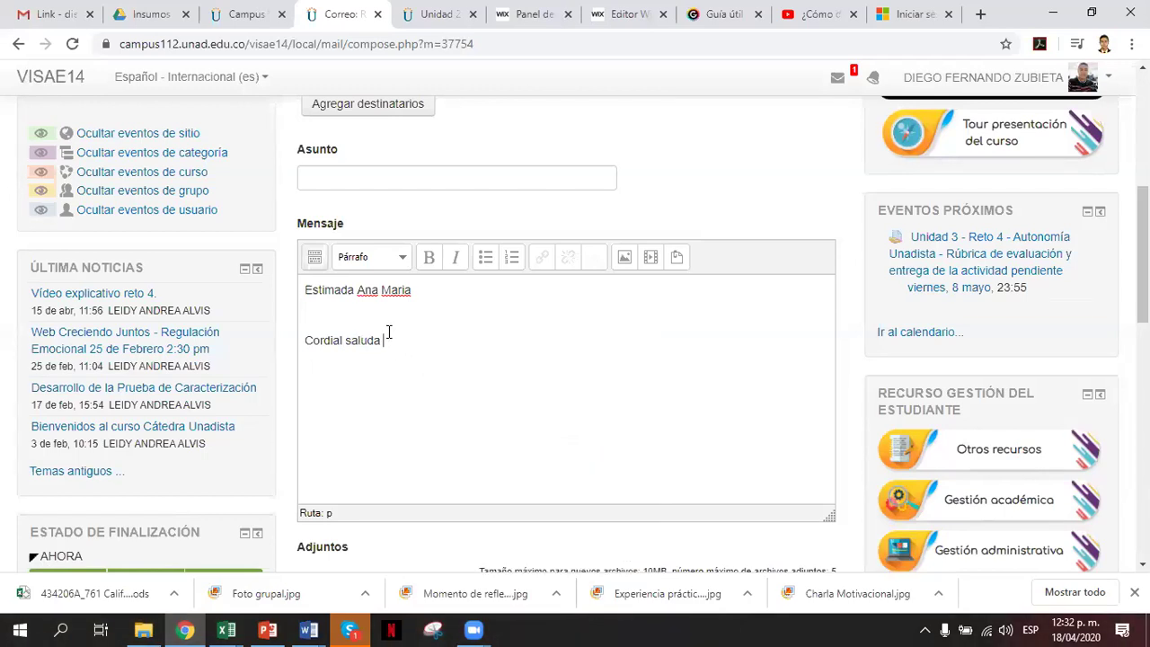
{"action": "key", "text": "BackSpace"}
{"action": "type", "text": "o"}
- Open the recipient selection for the message and filter the participants by the Tutor role
{"action": "scroll", "coordinate": [406, 381], "scroll_direction": "up", "scroll_amount": 1}
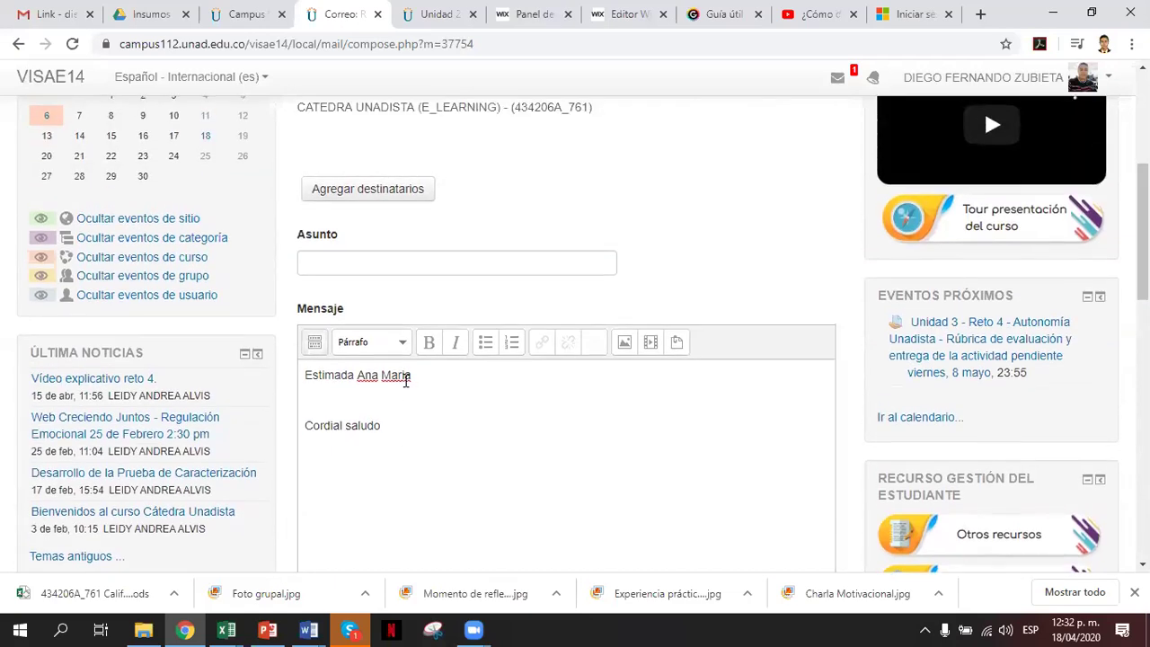
{"action": "scroll", "coordinate": [403, 378], "scroll_direction": "up", "scroll_amount": 2}
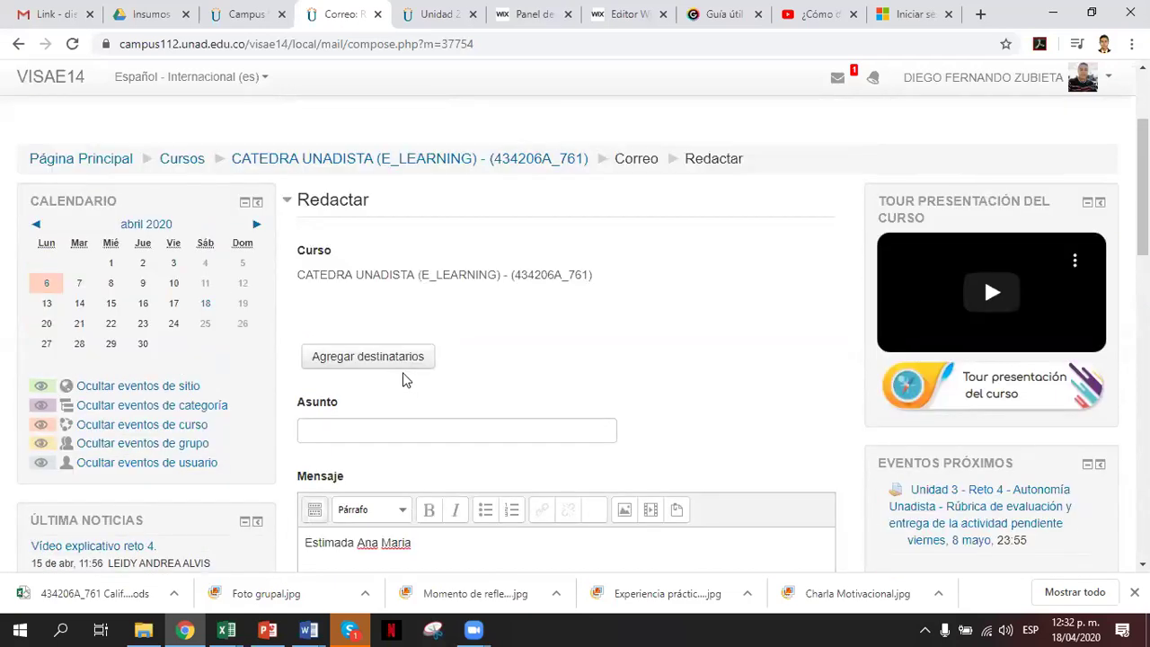
{"action": "left_click", "coordinate": [323, 361]}
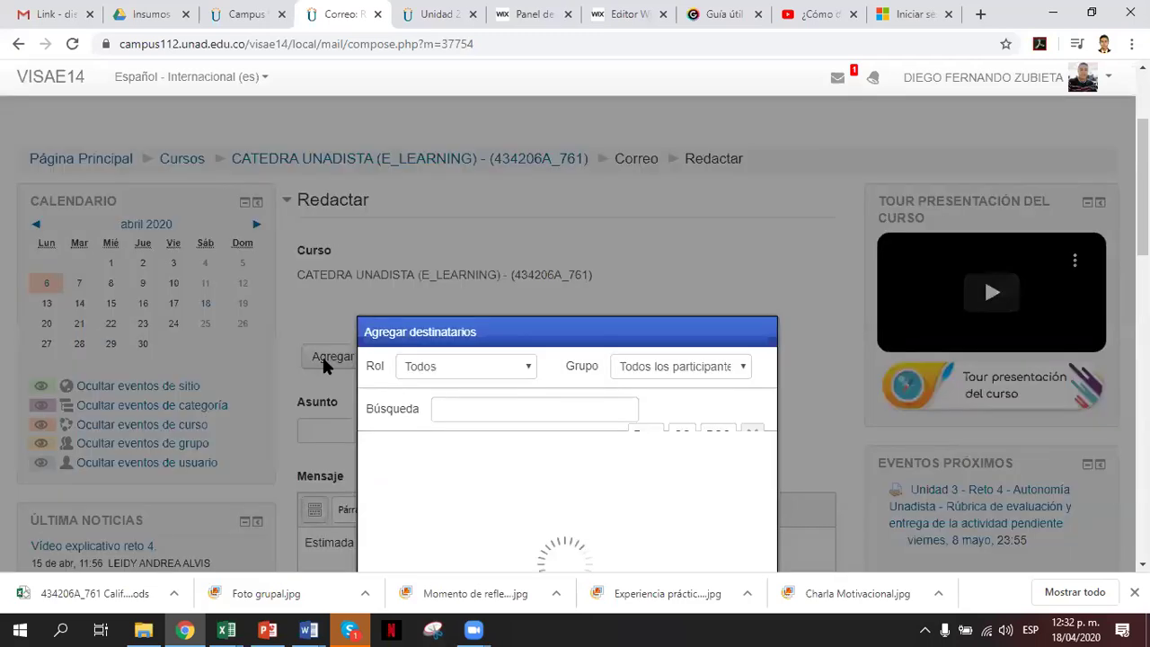
{"action": "scroll", "coordinate": [530, 328], "scroll_direction": "down", "scroll_amount": 2}
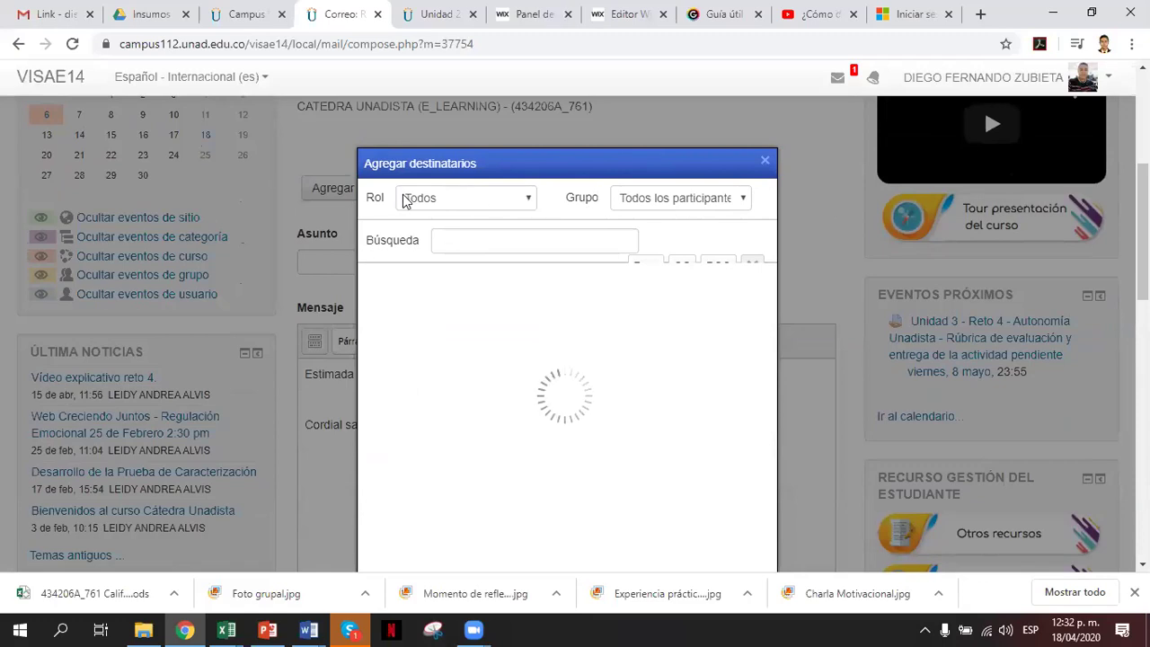
{"action": "left_click", "coordinate": [507, 201]}
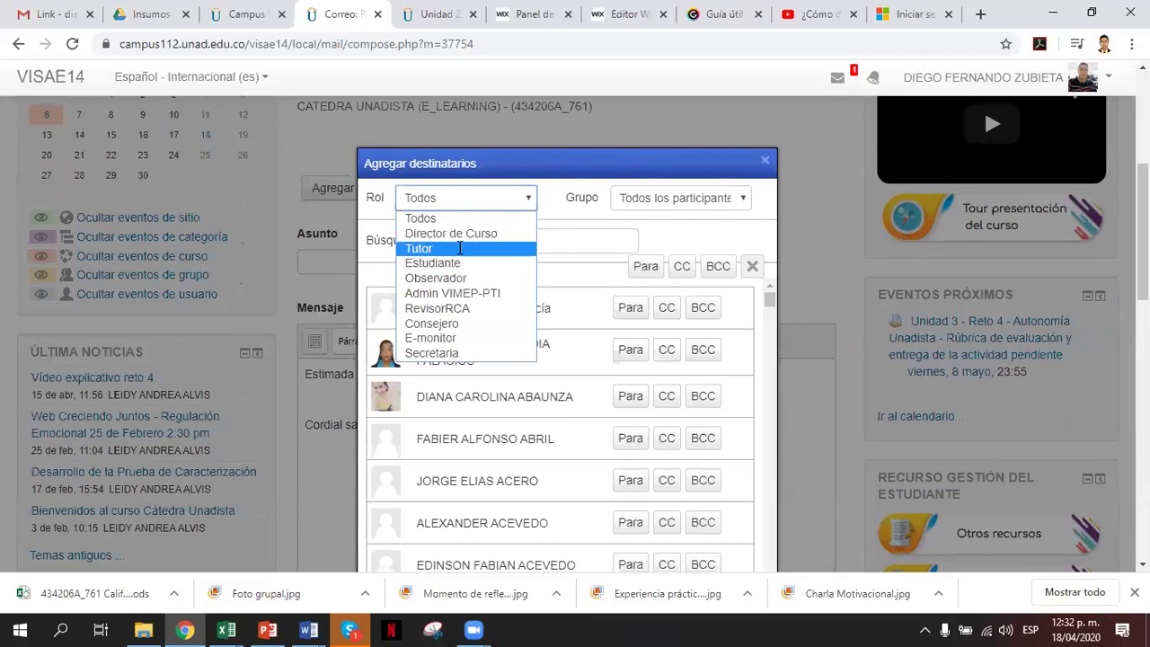
{"action": "left_click", "coordinate": [459, 248]}
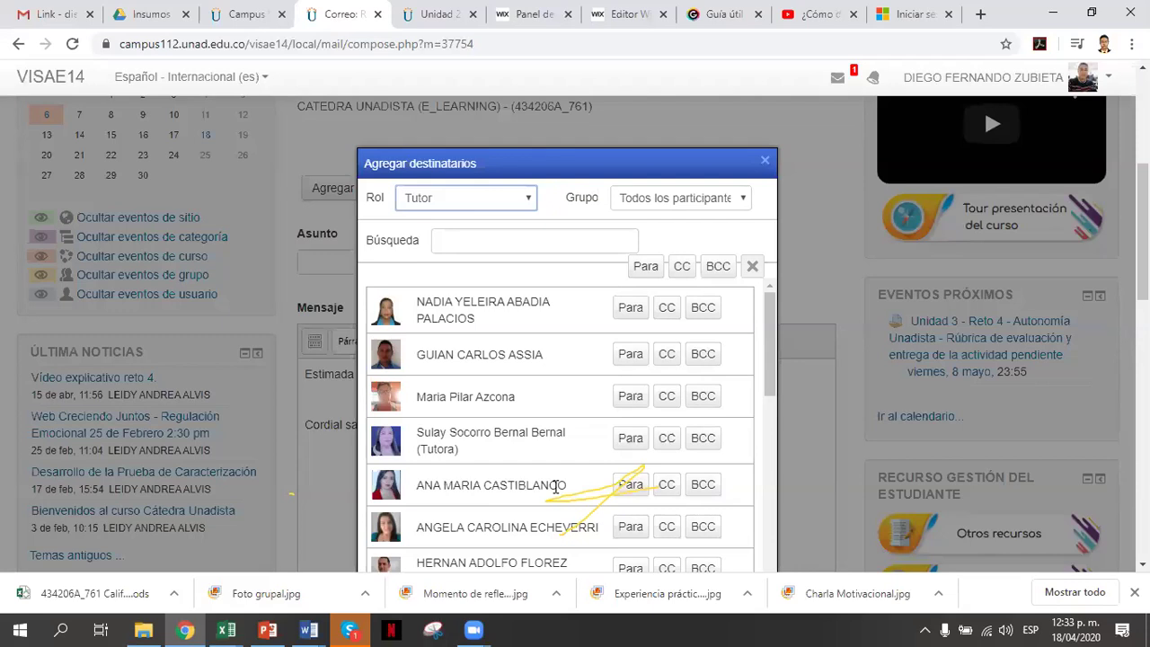
- Set the fifth listed tutor as Para, the first as CC and the third as BCC, and apply the recipients
{"action": "left_click", "coordinate": [628, 491]}
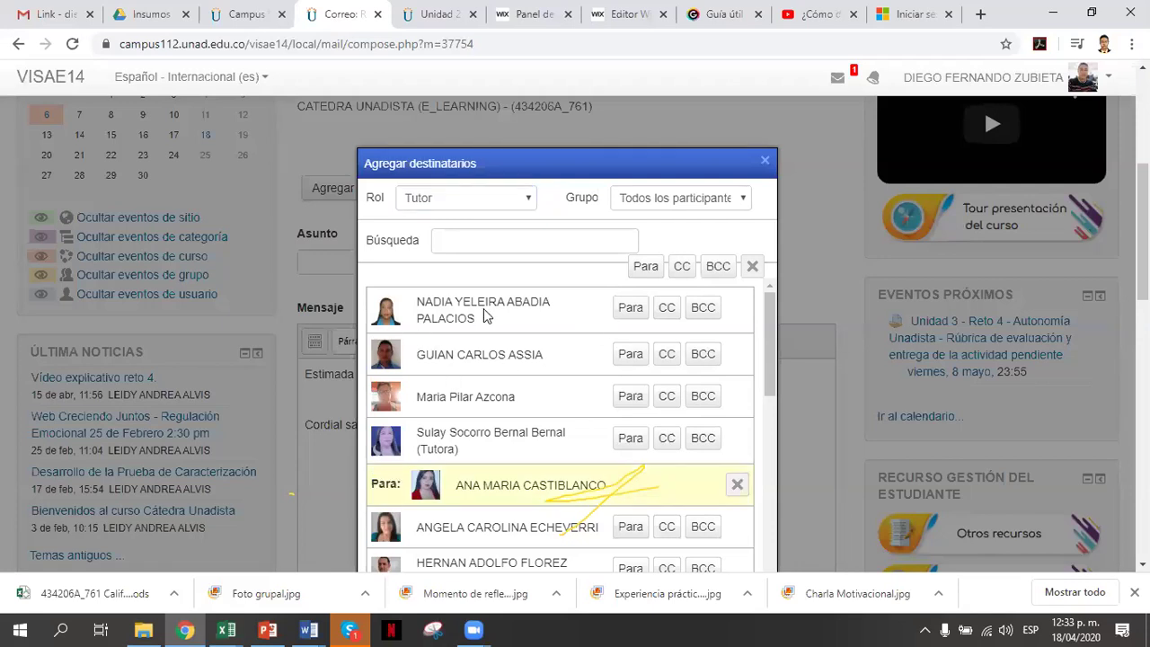
{"action": "left_click", "coordinate": [666, 310]}
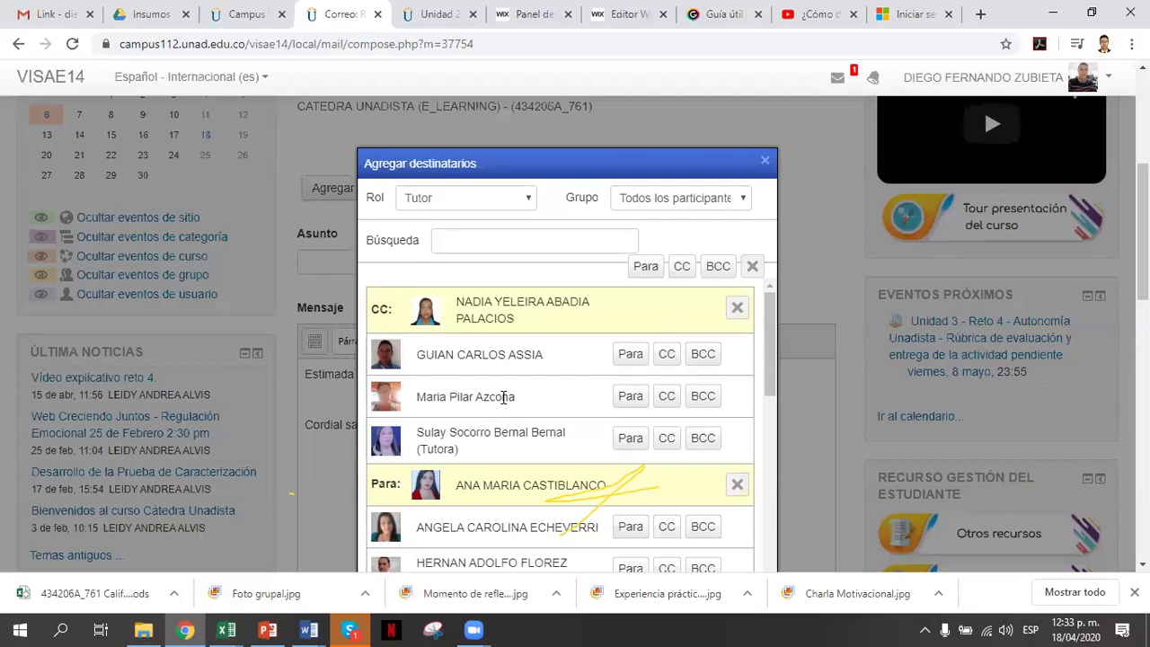
{"action": "left_click", "coordinate": [704, 397]}
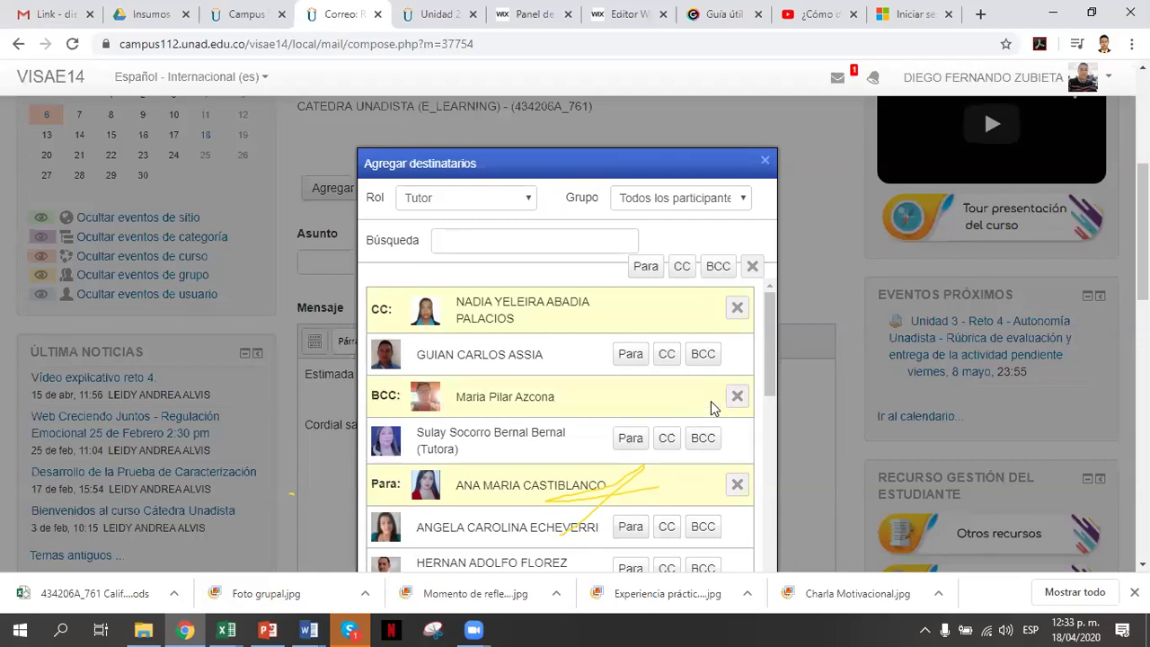
{"action": "scroll", "coordinate": [712, 407], "scroll_direction": "down", "scroll_amount": 10}
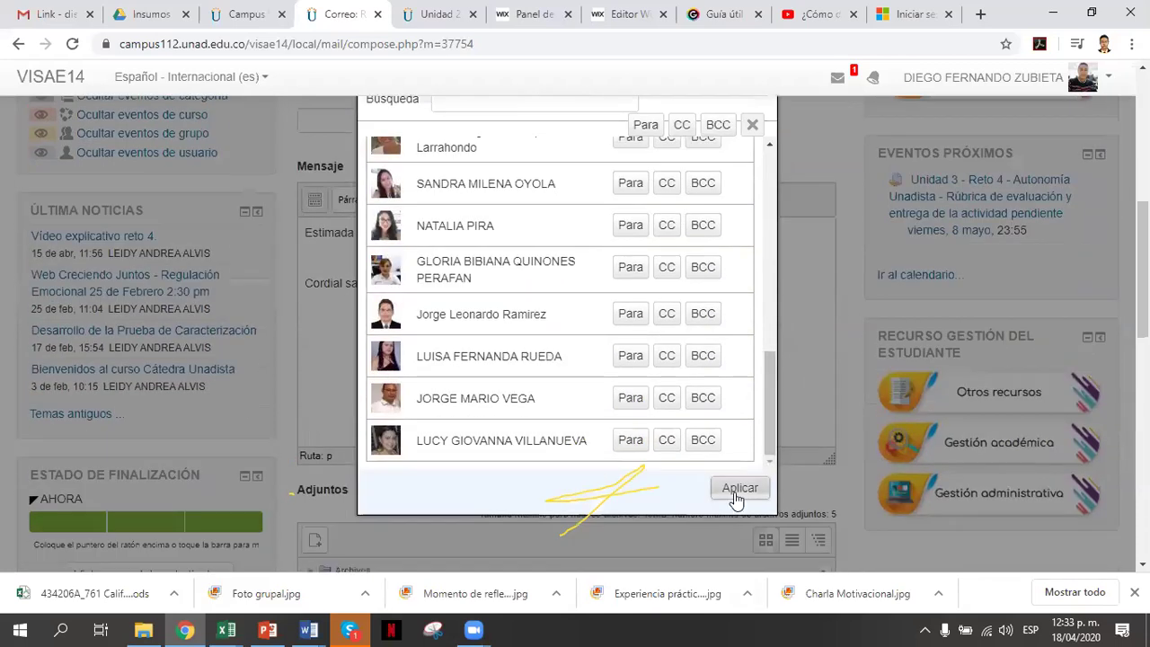
{"action": "left_click", "coordinate": [739, 490]}
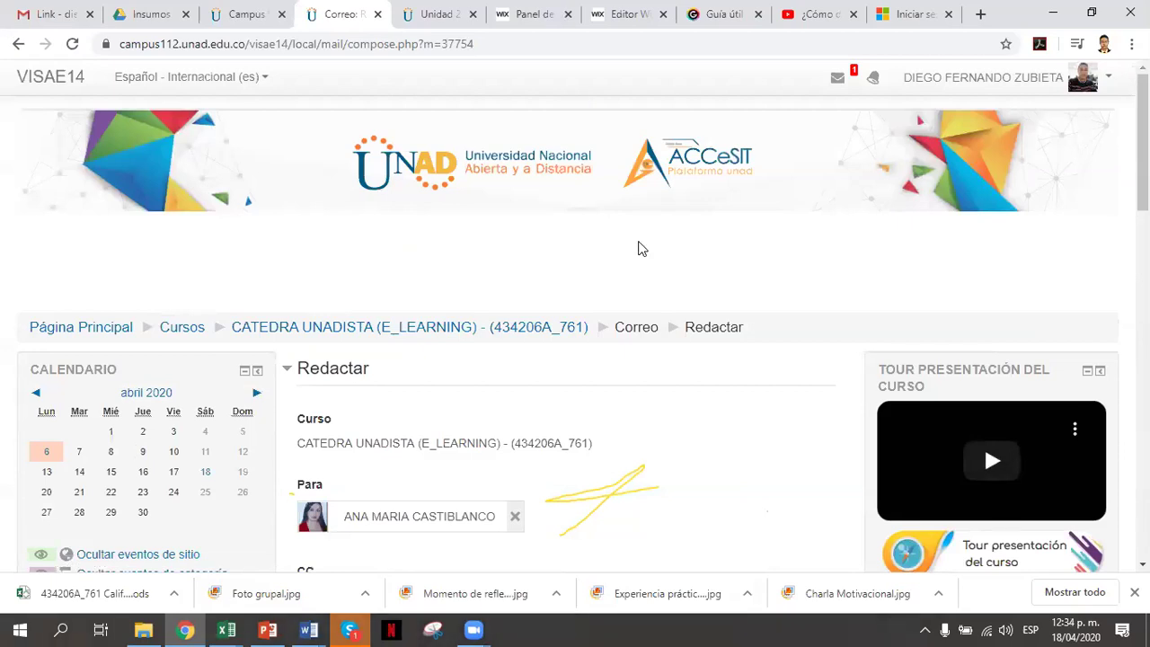
{"action": "scroll", "coordinate": [540, 475], "scroll_direction": "down", "scroll_amount": 2}
{"action": "scroll", "coordinate": [443, 406], "scroll_direction": "down", "scroll_amount": 1}
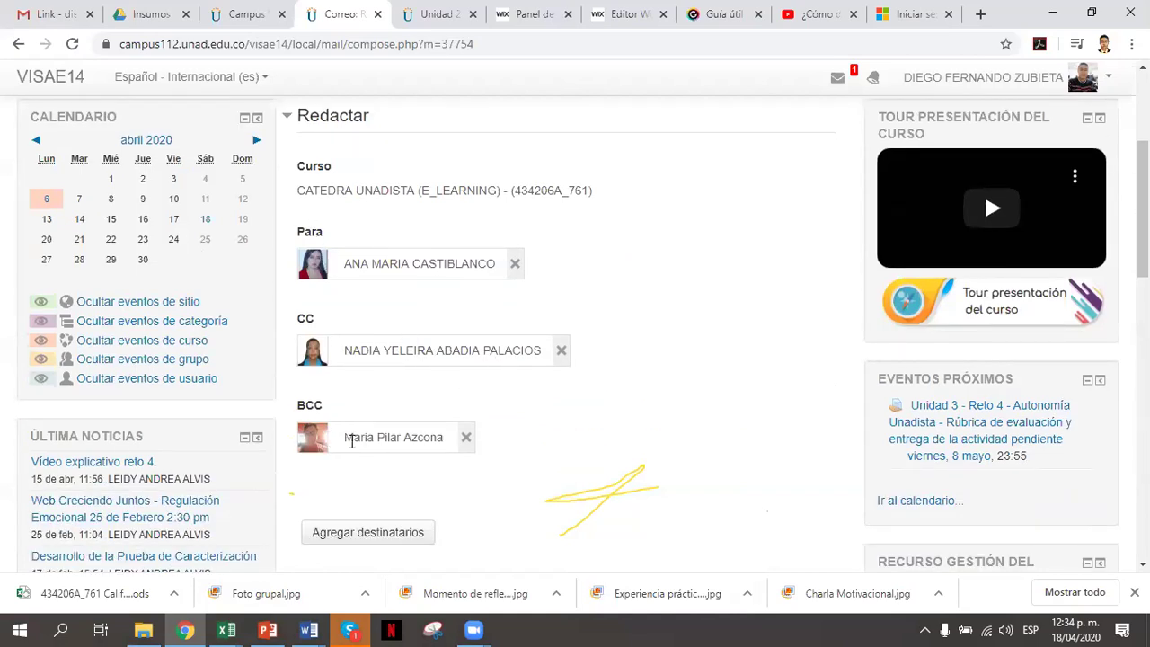
{"action": "scroll", "coordinate": [449, 449], "scroll_direction": "down", "scroll_amount": 3}
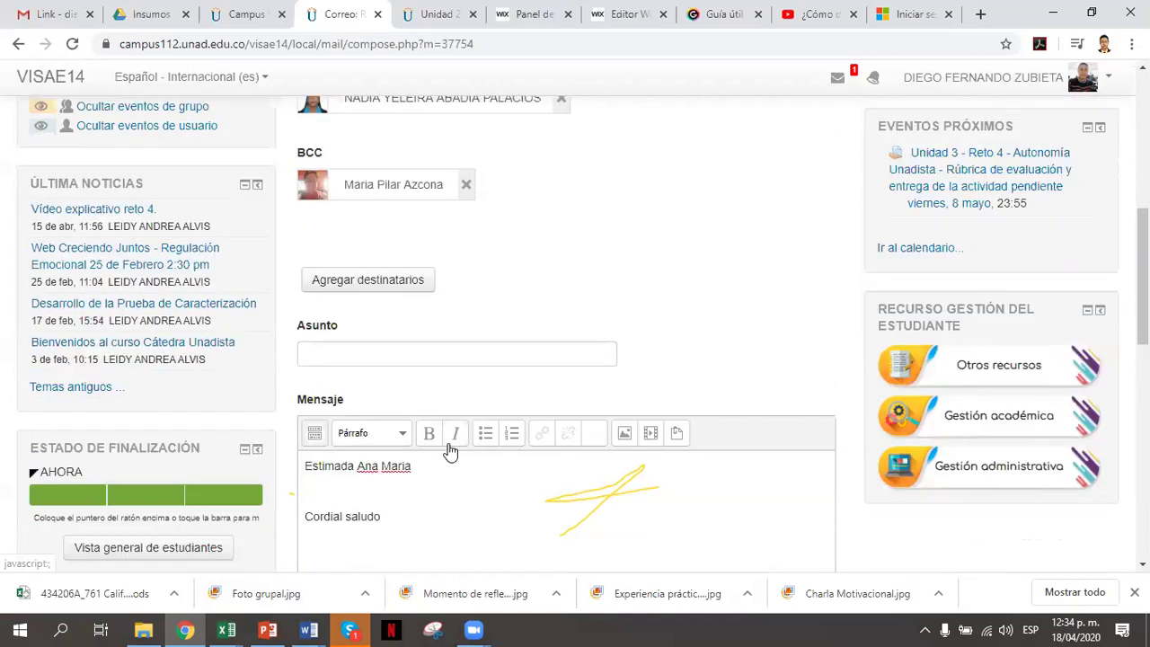
- Review the message draft: its Para, CC and BCC recipients, the Asunto field, the greeting in the message body and the Adjuntos area
{"action": "scroll", "coordinate": [449, 449], "scroll_direction": "down", "scroll_amount": 3}
{"action": "scroll", "coordinate": [440, 427], "scroll_direction": "up", "scroll_amount": 2}
{"action": "left_click", "coordinate": [321, 262]}
{"action": "left_click", "coordinate": [372, 394]}
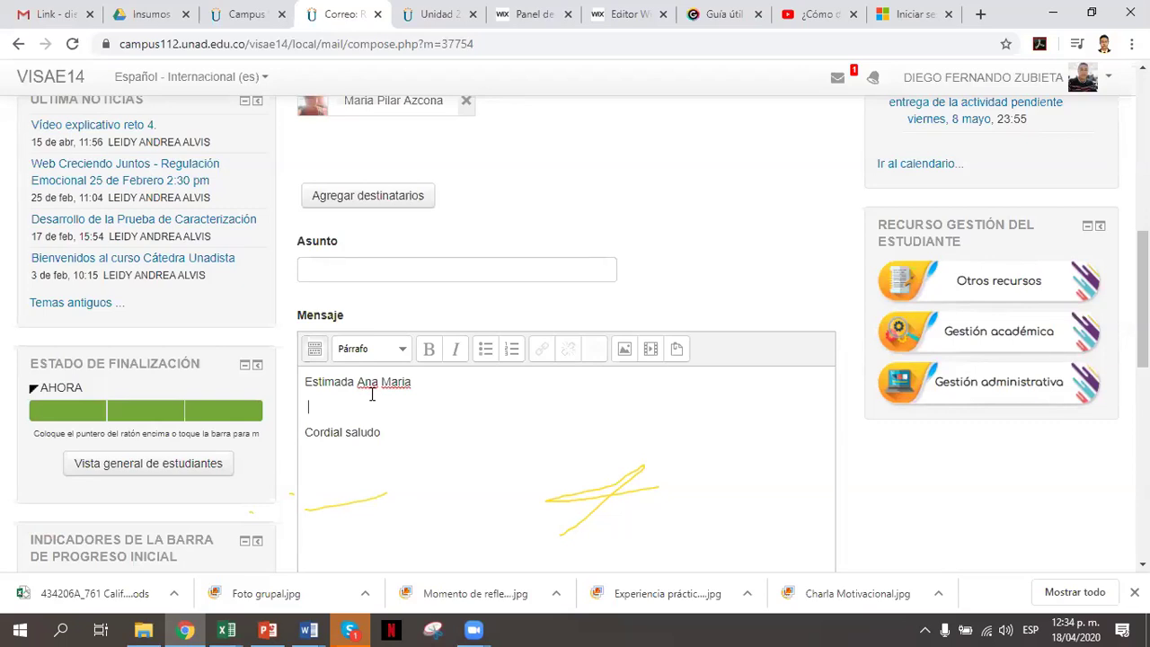
{"action": "scroll", "coordinate": [441, 314], "scroll_direction": "up", "scroll_amount": 3}
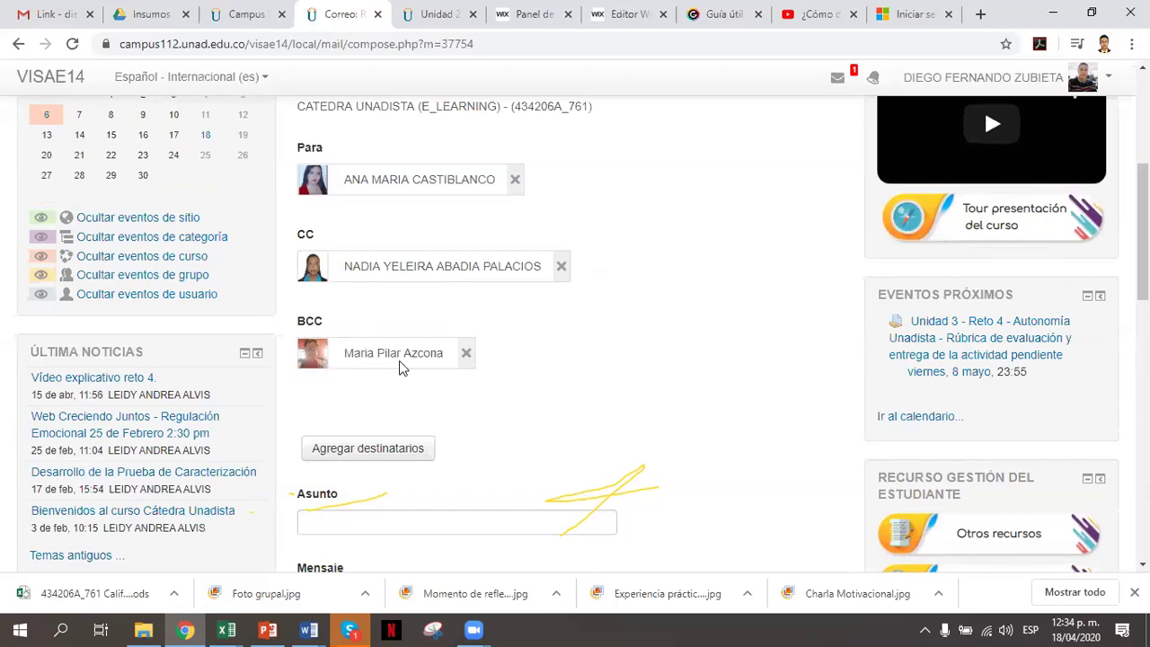
{"action": "scroll", "coordinate": [400, 366], "scroll_direction": "down", "scroll_amount": 3}
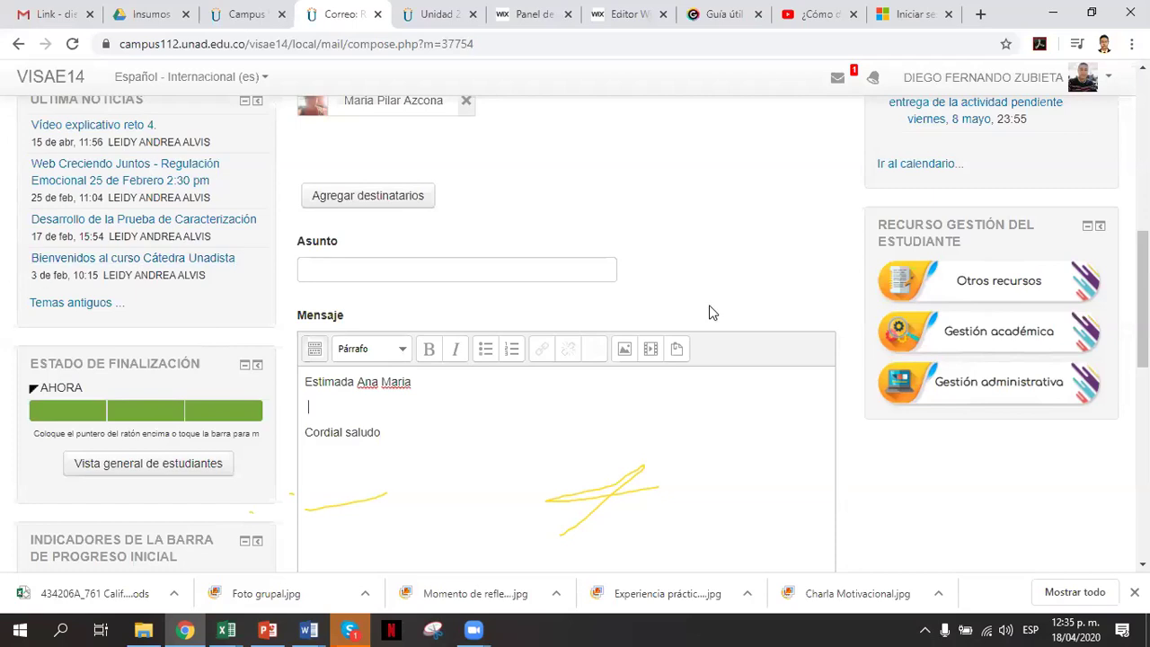
{"action": "scroll", "coordinate": [603, 340], "scroll_direction": "down", "scroll_amount": 1}
{"action": "scroll", "coordinate": [603, 341], "scroll_direction": "down", "scroll_amount": 2}
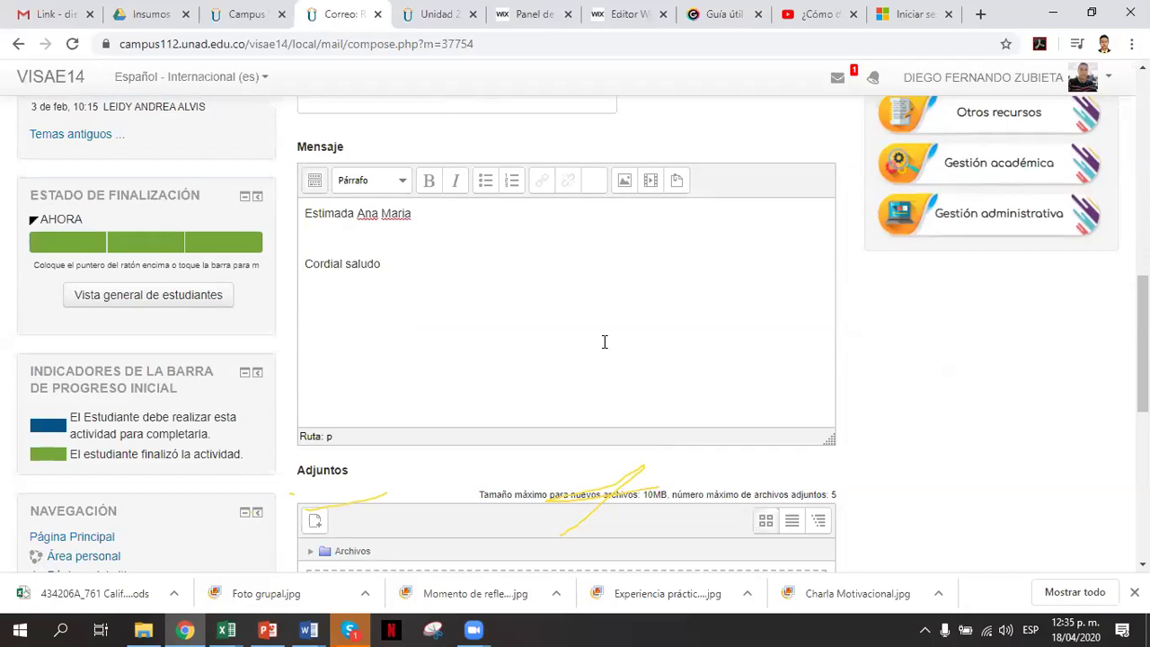
{"action": "scroll", "coordinate": [605, 342], "scroll_direction": "up", "scroll_amount": 2}
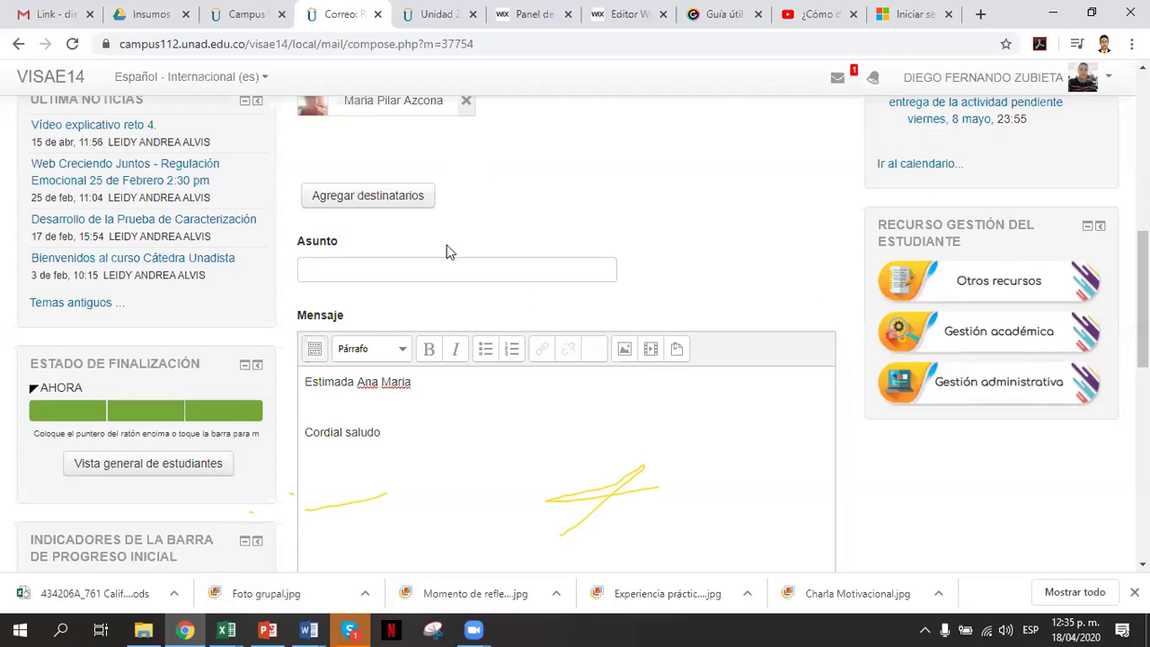
{"action": "scroll", "coordinate": [447, 246], "scroll_direction": "down", "scroll_amount": 2}
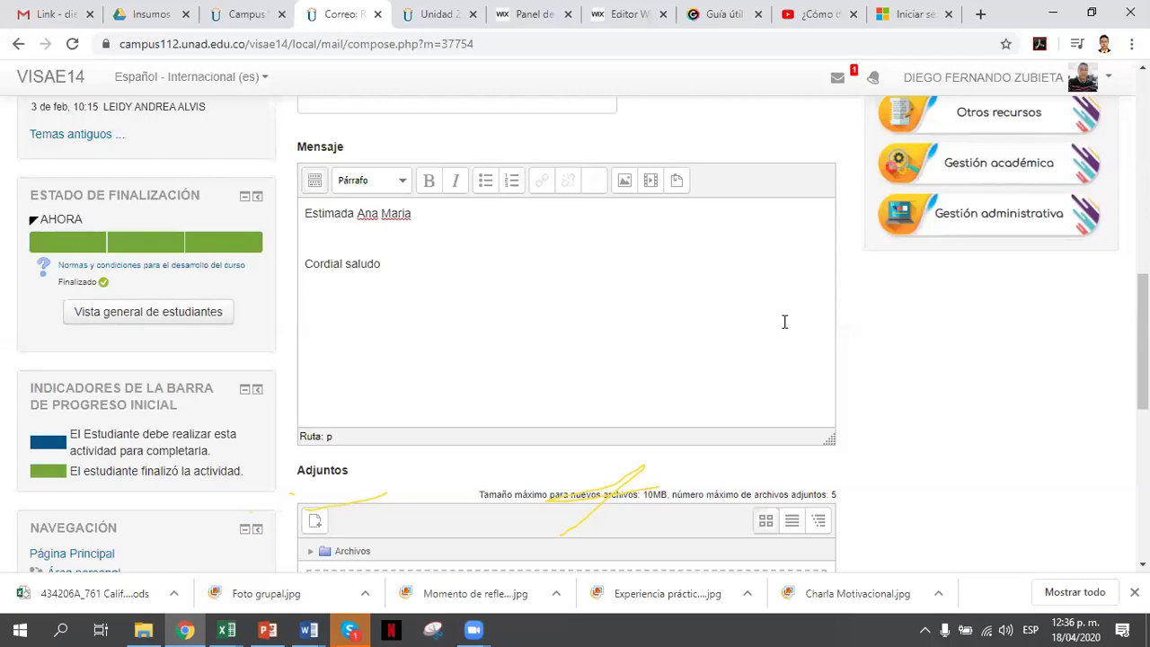
- Leave the message draft and return to the CATEDRA UNADISTA (E_LEARNING) course page, at its Entornos del Ambiente Virtual de Aprendizaje section
{"action": "scroll", "coordinate": [752, 324], "scroll_direction": "up", "scroll_amount": 6}
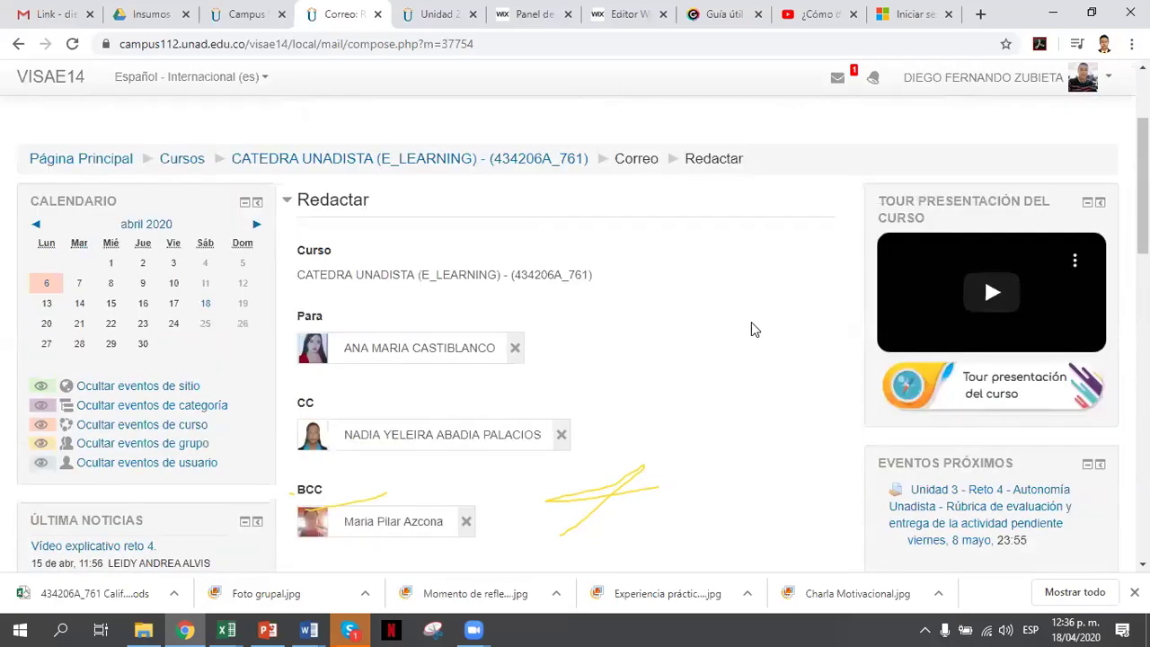
{"action": "left_click", "coordinate": [332, 164]}
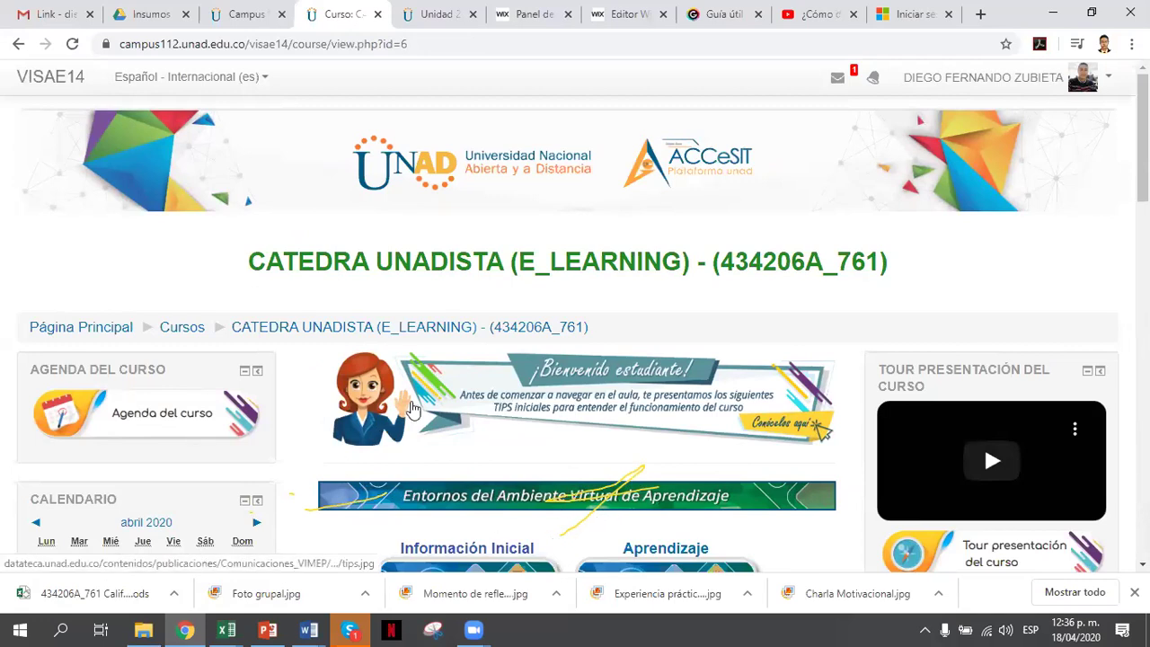
{"action": "scroll", "coordinate": [411, 409], "scroll_direction": "down", "scroll_amount": 4}
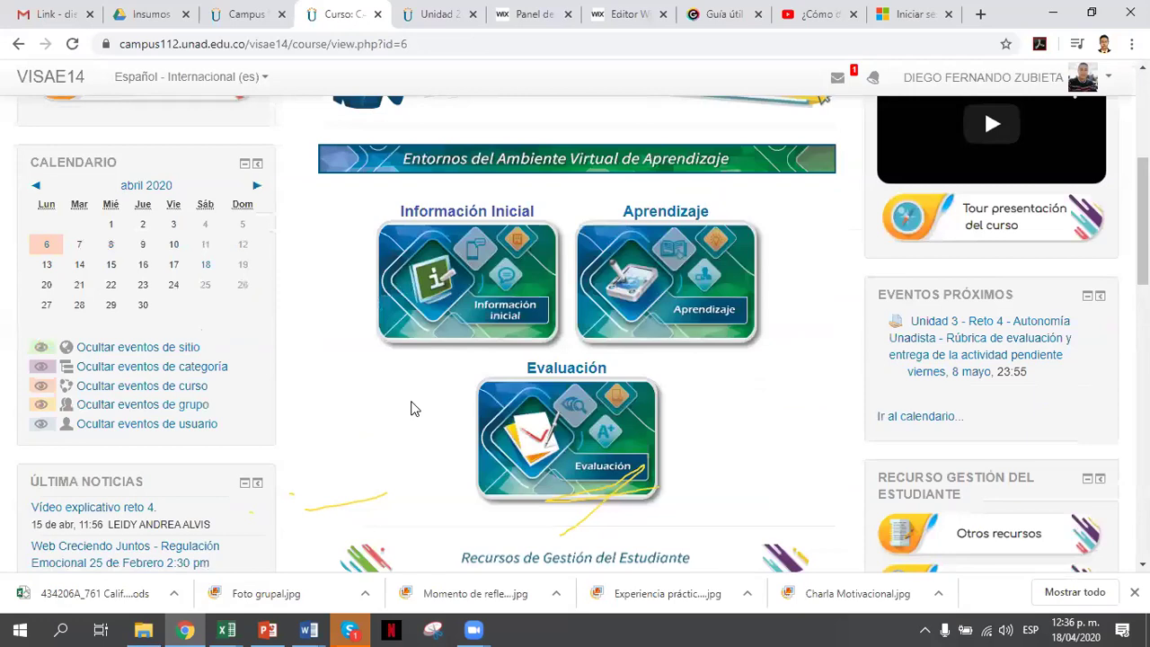
{"action": "scroll", "coordinate": [411, 409], "scroll_direction": "up", "scroll_amount": 1}
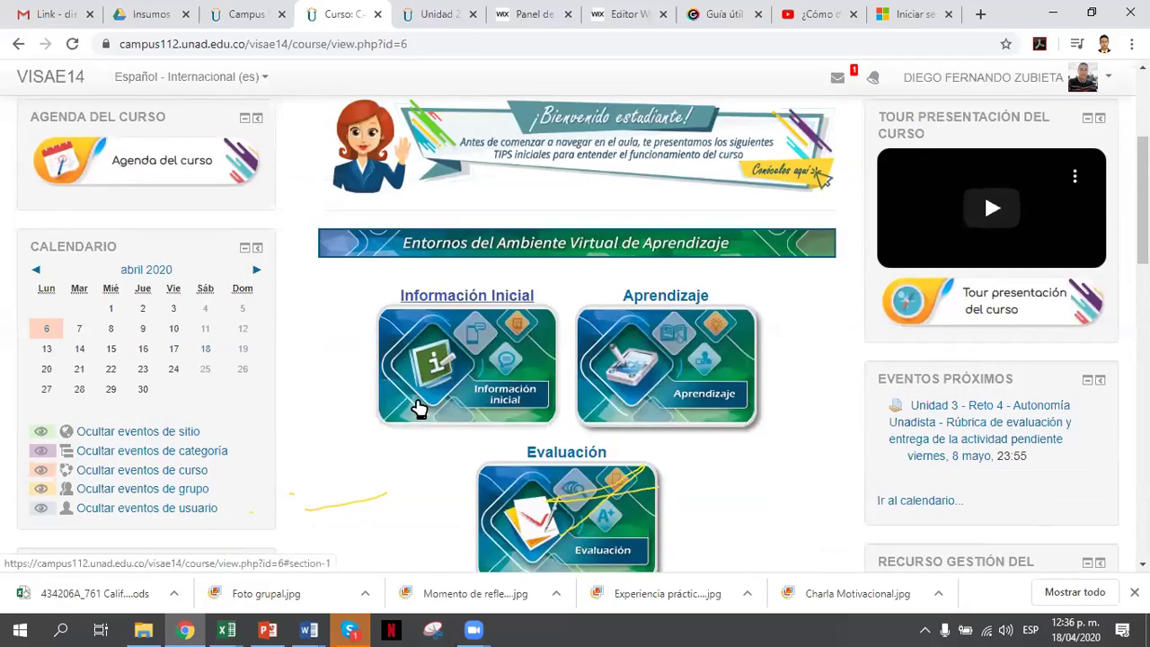